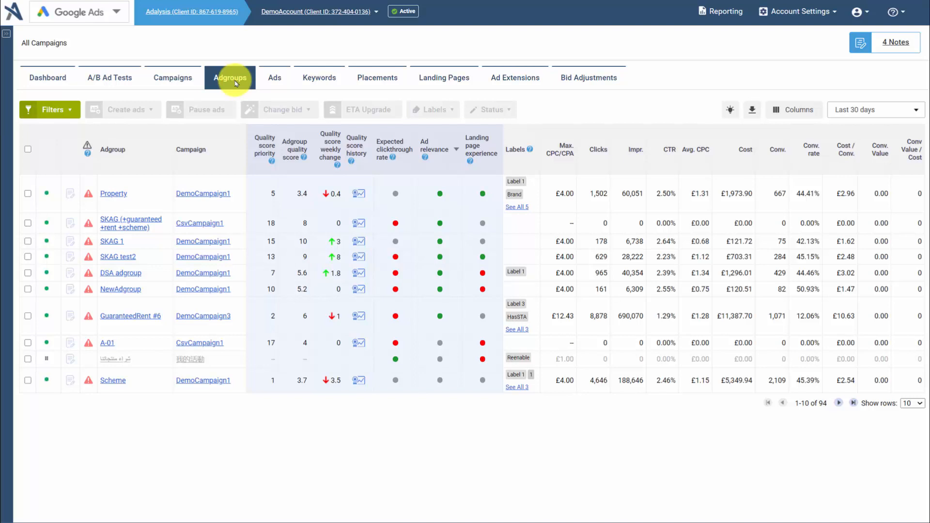
- Open a new adgroup filter, review the available filter criteria, and close it without applying
{"action": "left_click", "coordinate": [52, 113]}
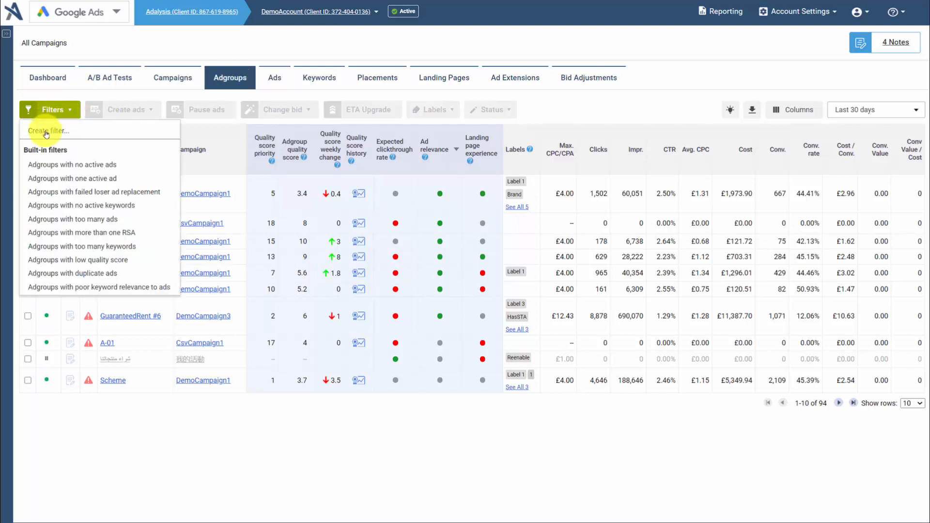
{"action": "left_click", "coordinate": [46, 131]}
{"action": "left_click", "coordinate": [60, 166]}
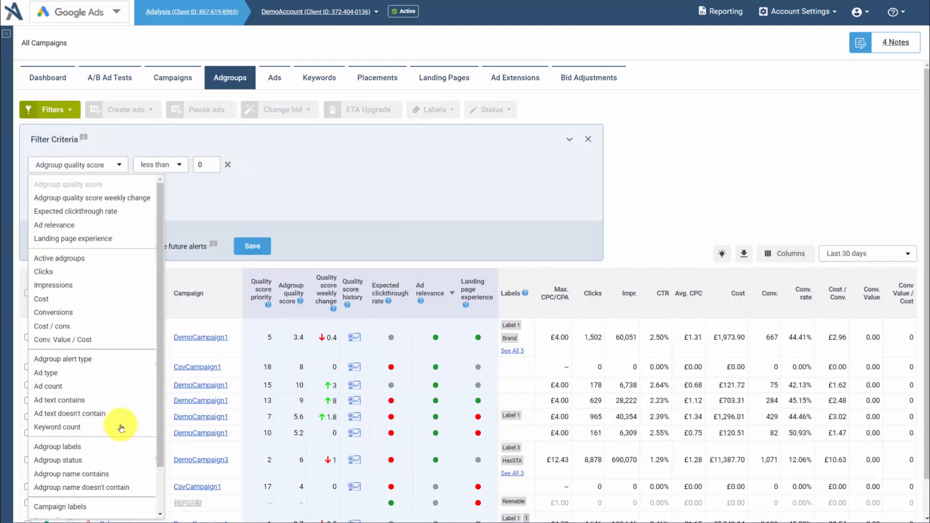
{"action": "scroll", "coordinate": [119, 420], "scroll_direction": "down", "scroll_amount": 1}
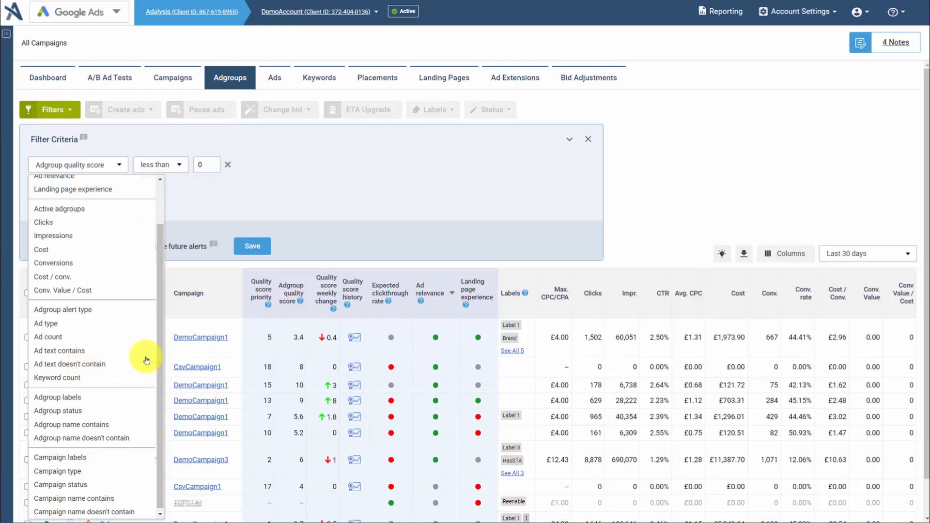
{"action": "left_click", "coordinate": [393, 200]}
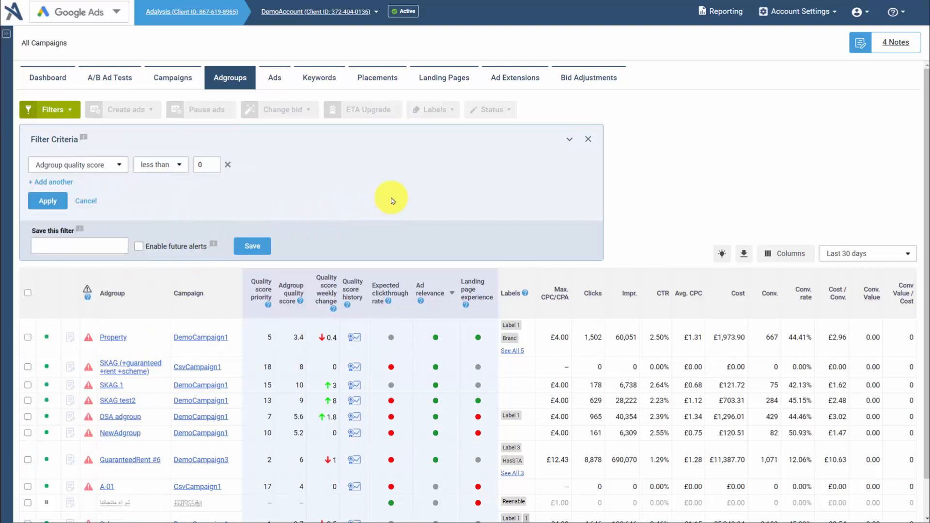
{"action": "left_click", "coordinate": [588, 144]}
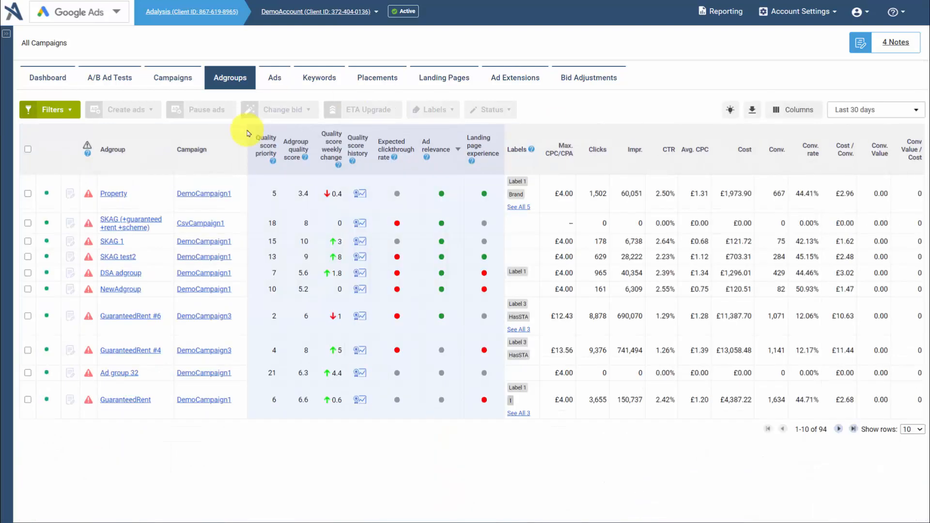
- Select all adgroups on the current page and open the tool for creating RSA ads in them
{"action": "left_click", "coordinate": [27, 150]}
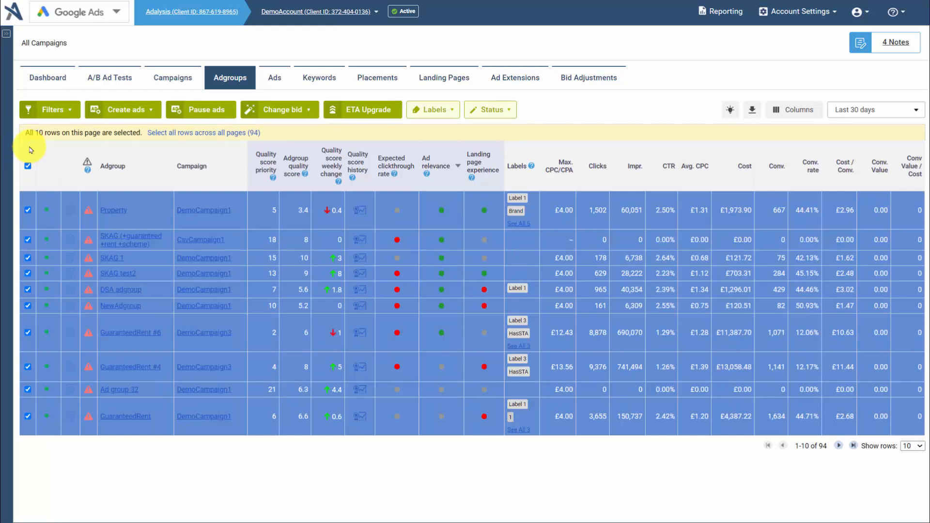
{"action": "left_click", "coordinate": [138, 113]}
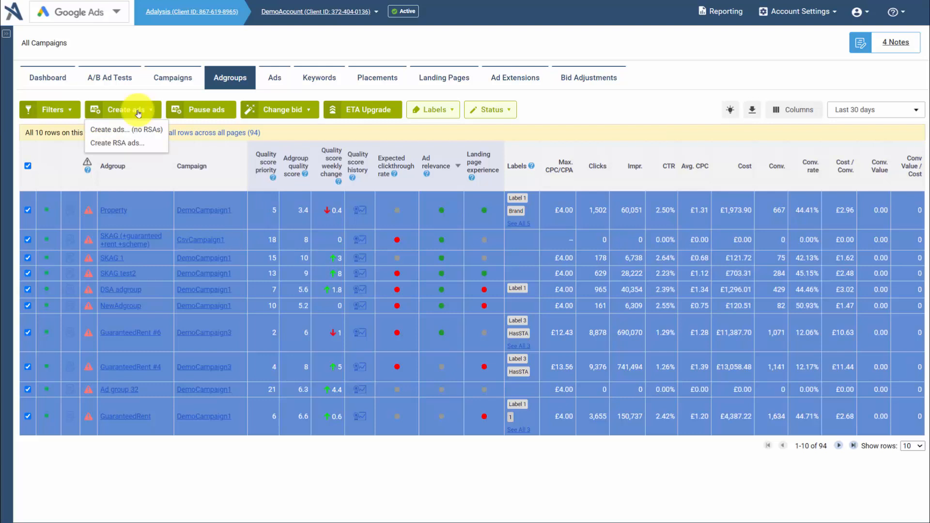
{"action": "left_click", "coordinate": [121, 143]}
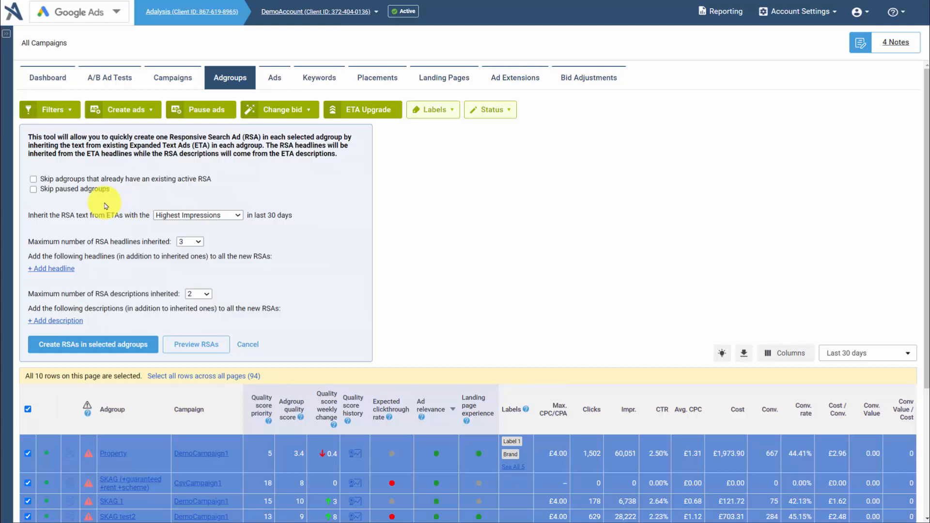
- Set the RSA text to inherit from ETAs with the Lowest CPA and add an extra headline field, cancelling the RSA form
{"action": "left_click", "coordinate": [184, 216]}
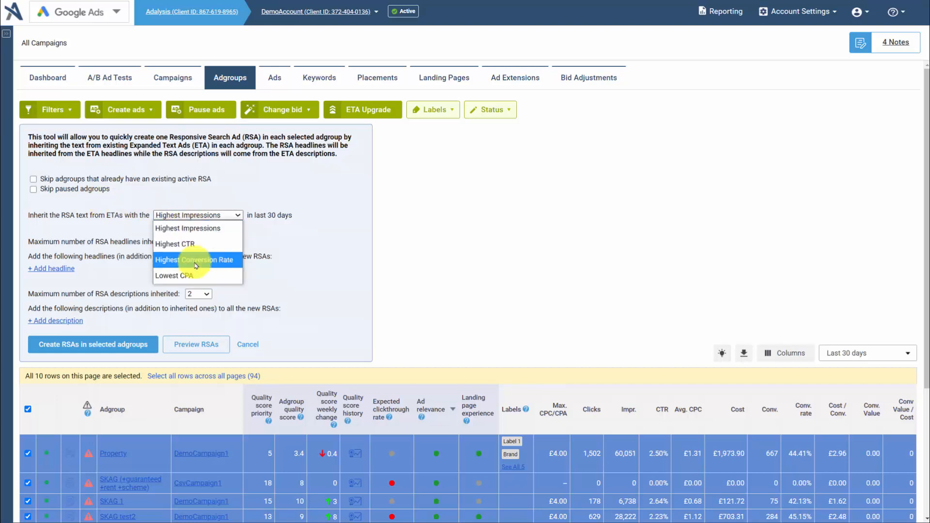
{"action": "left_click", "coordinate": [193, 260]}
{"action": "left_click", "coordinate": [196, 216]}
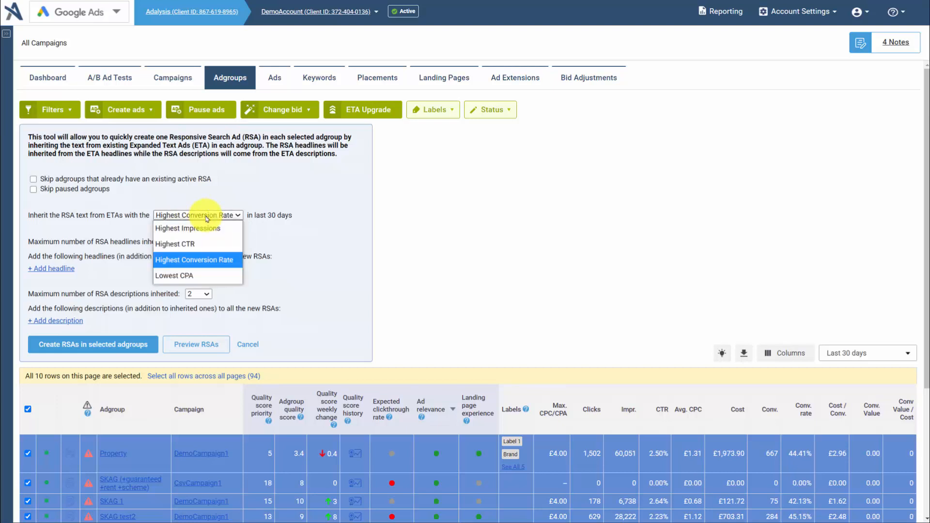
{"action": "left_click", "coordinate": [188, 272]}
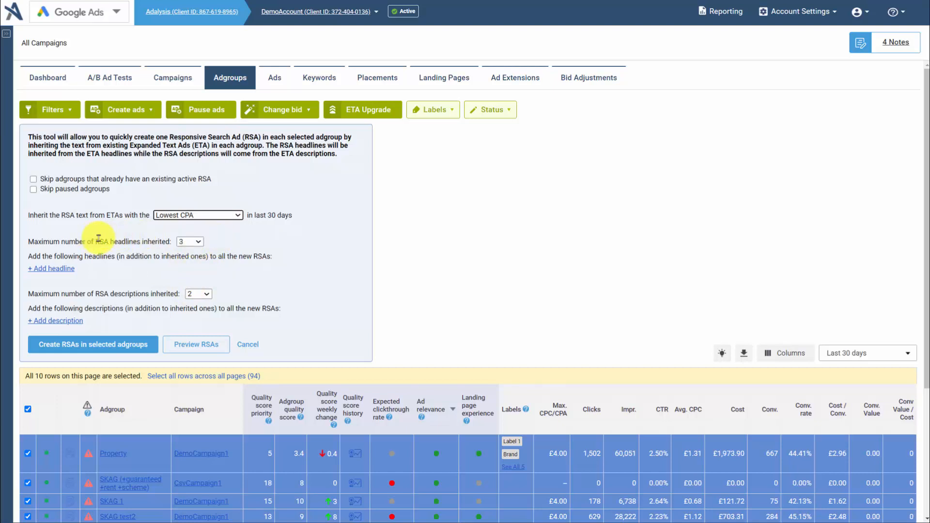
{"action": "left_click", "coordinate": [56, 271]}
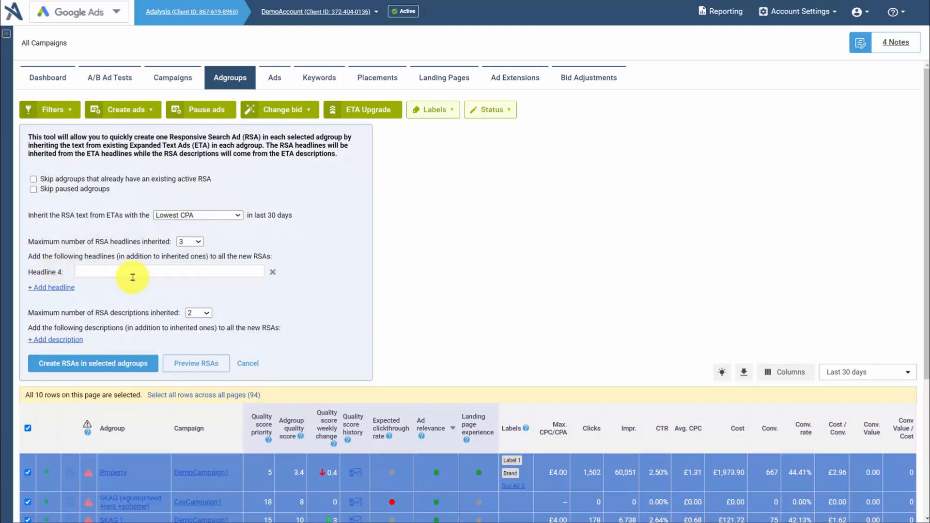
{"action": "left_click", "coordinate": [247, 364]}
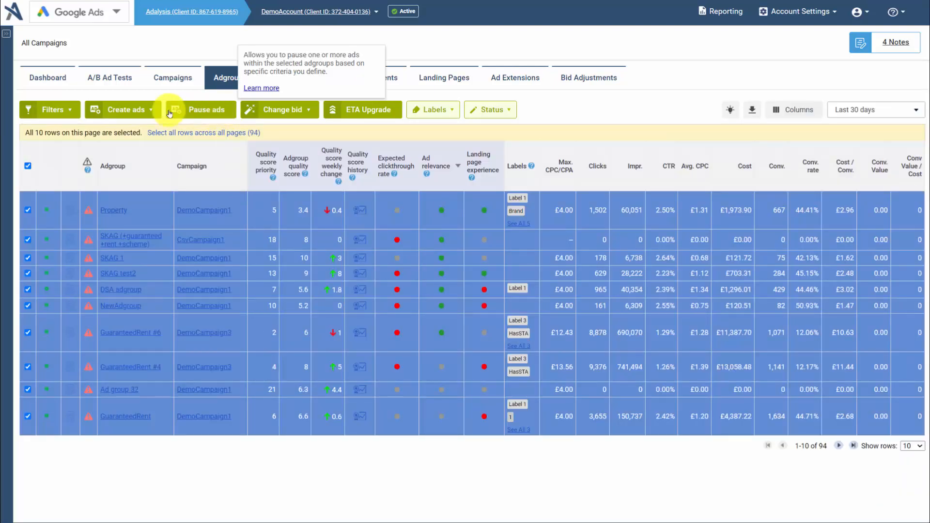
- Start creating non-RSA ads in the selected adgroups and enable getting missing ad text from an existing enabled ad
{"action": "left_click", "coordinate": [136, 113]}
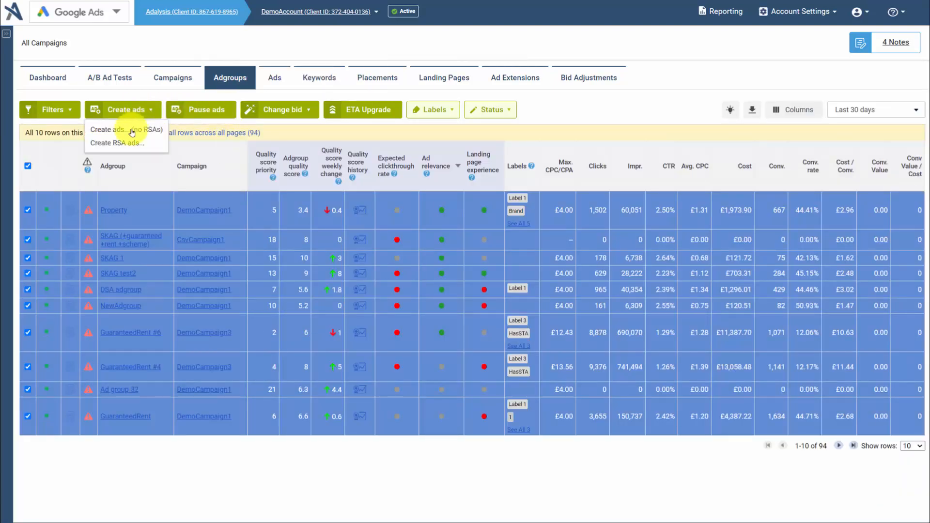
{"action": "left_click", "coordinate": [123, 129]}
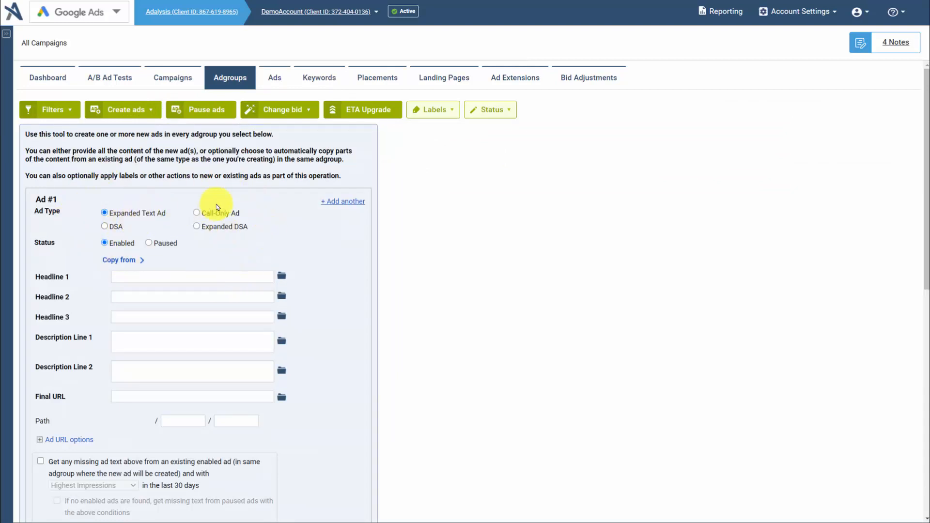
{"action": "scroll", "coordinate": [465, 321], "scroll_direction": "down", "scroll_amount": 1}
{"action": "scroll", "coordinate": [466, 322], "scroll_direction": "down", "scroll_amount": 1}
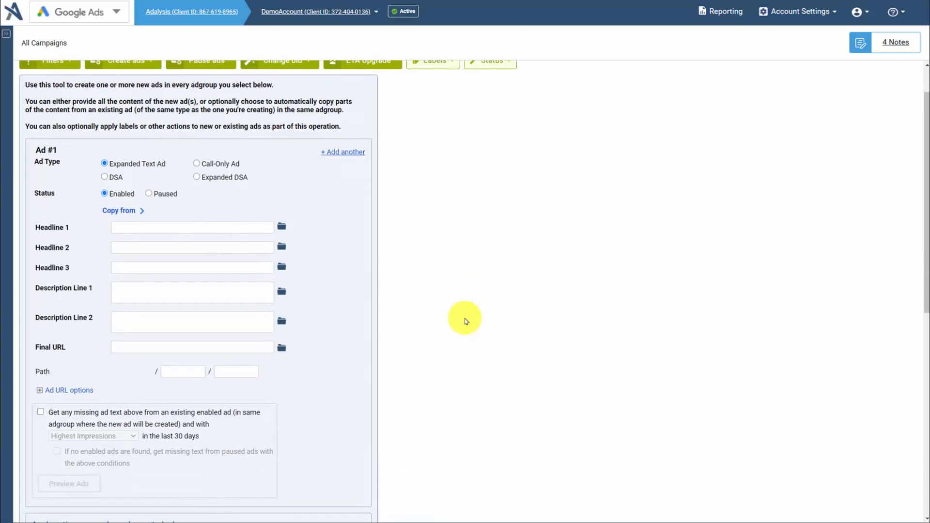
{"action": "scroll", "coordinate": [472, 322], "scroll_direction": "down", "scroll_amount": 2}
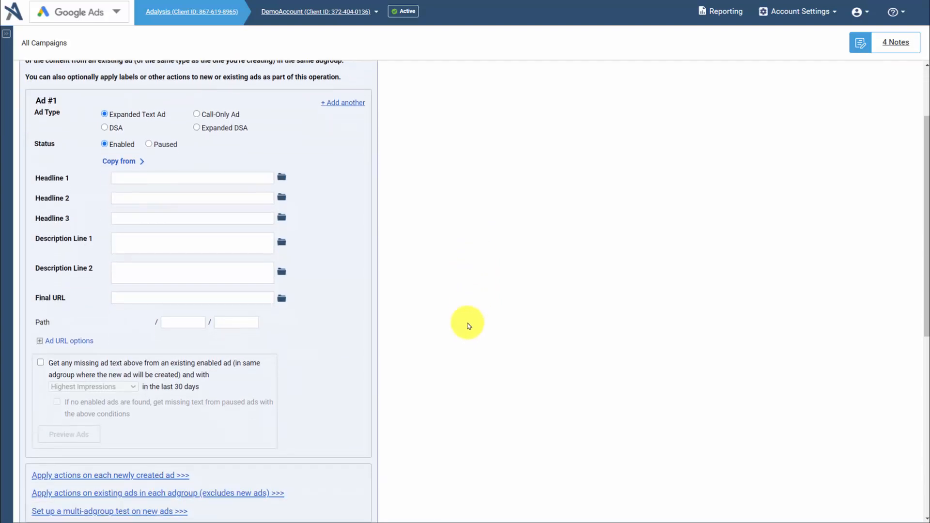
{"action": "left_click", "coordinate": [40, 365]}
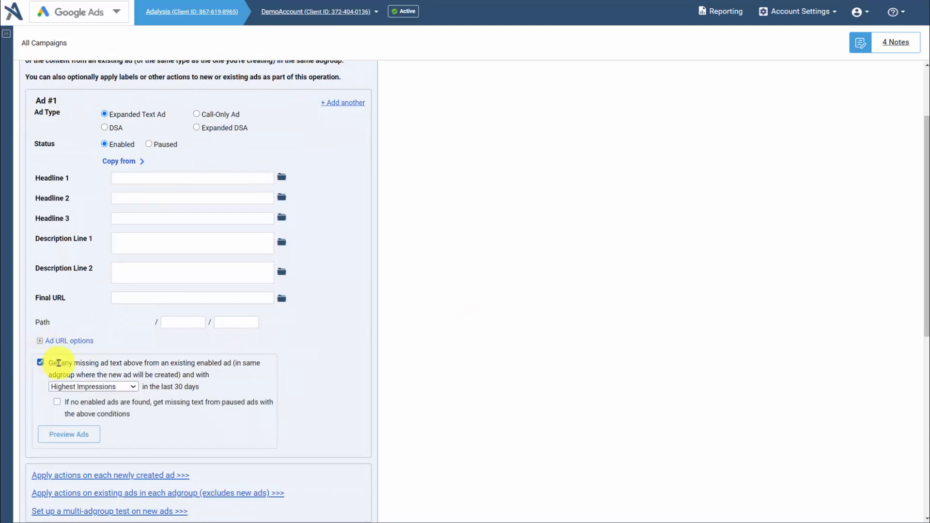
{"action": "left_click_drag", "start_coordinate": [64, 363], "coordinate": [153, 363]}
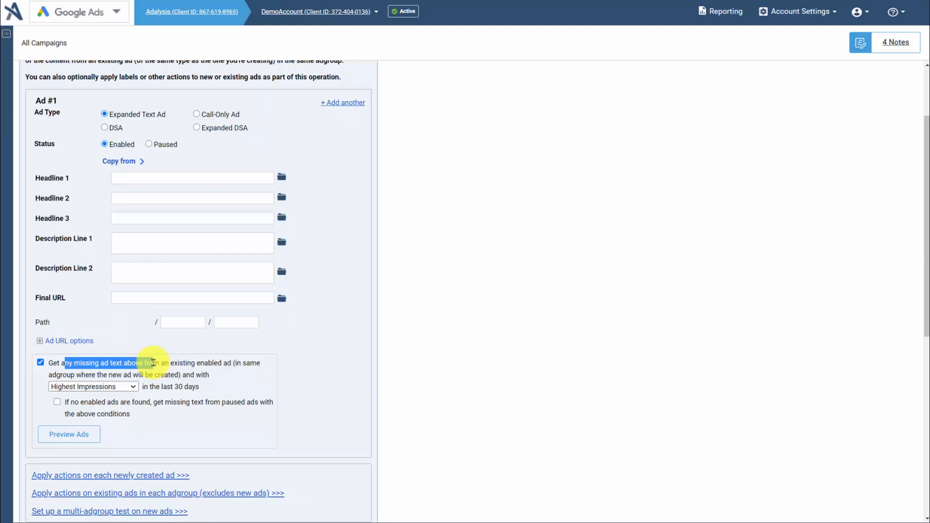
- Enter "This new CTA" as Ad #1's Headline 2 and take missing text from the ad with the Lowest CPA
{"action": "scroll", "coordinate": [450, 380], "scroll_direction": "up", "scroll_amount": 2}
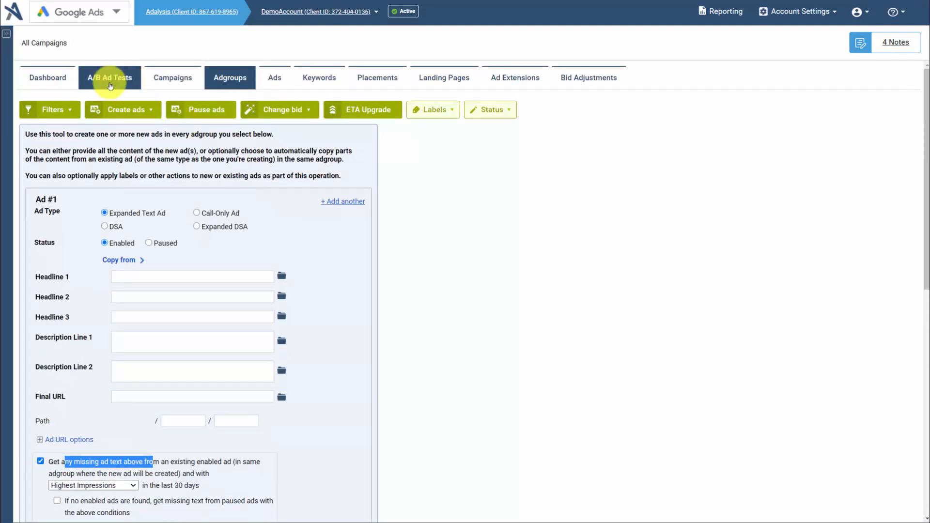
{"action": "scroll", "coordinate": [208, 248], "scroll_direction": "down", "scroll_amount": 1}
{"action": "left_click", "coordinate": [208, 249]}
{"action": "type", "text": "This new CTA"}
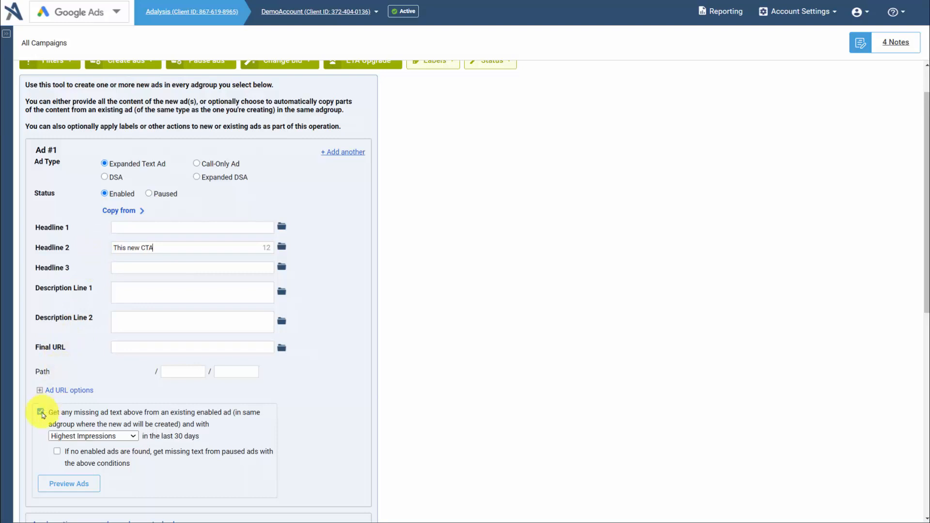
{"action": "left_click", "coordinate": [483, 411]}
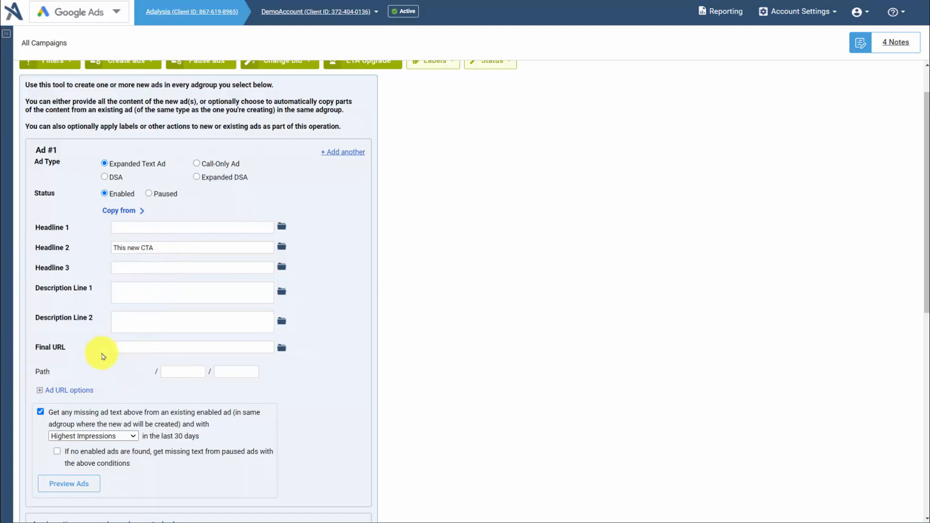
{"action": "left_click", "coordinate": [81, 435]}
{"action": "left_click", "coordinate": [93, 496]}
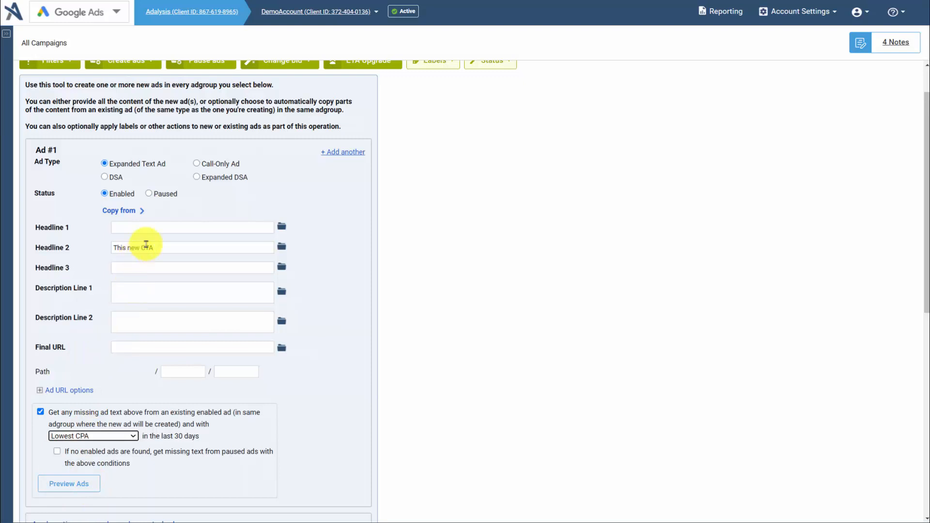
- Preview the ads for the selected adgroups, examine the CsvCampaign1 and DSA adgroup rows, and close the preview
{"action": "left_click", "coordinate": [58, 485]}
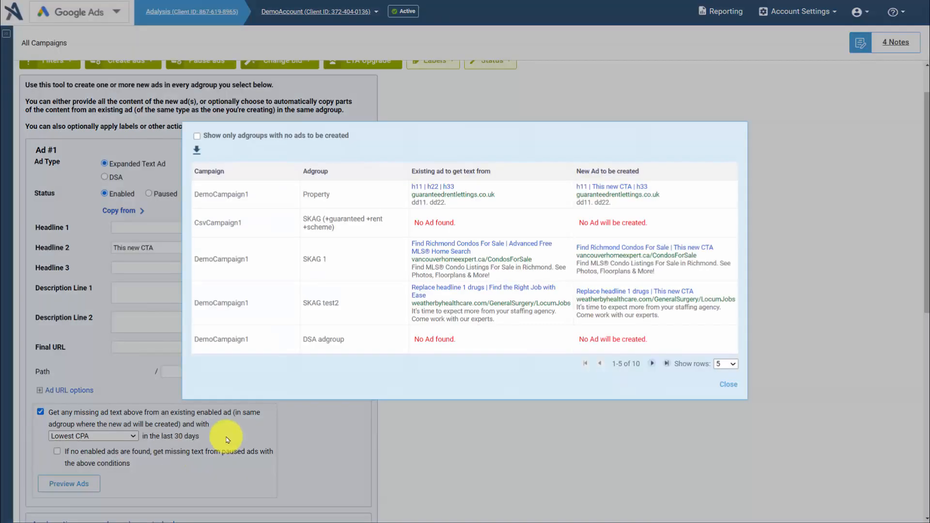
{"action": "double_click", "coordinate": [227, 224]}
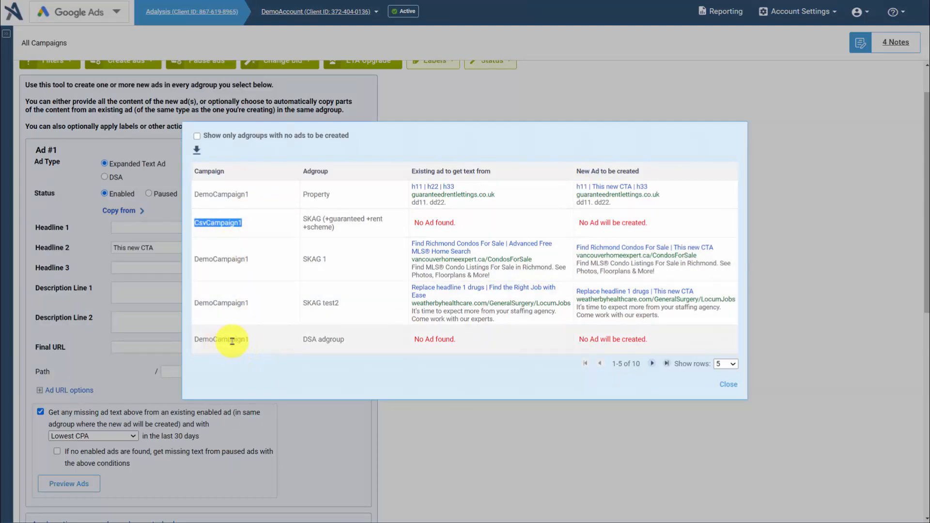
{"action": "double_click", "coordinate": [310, 340]}
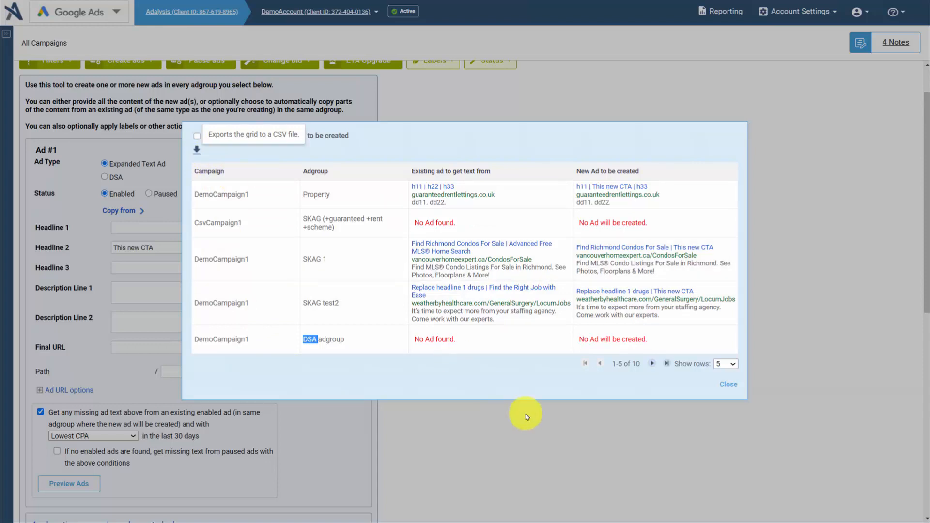
{"action": "left_click", "coordinate": [517, 465]}
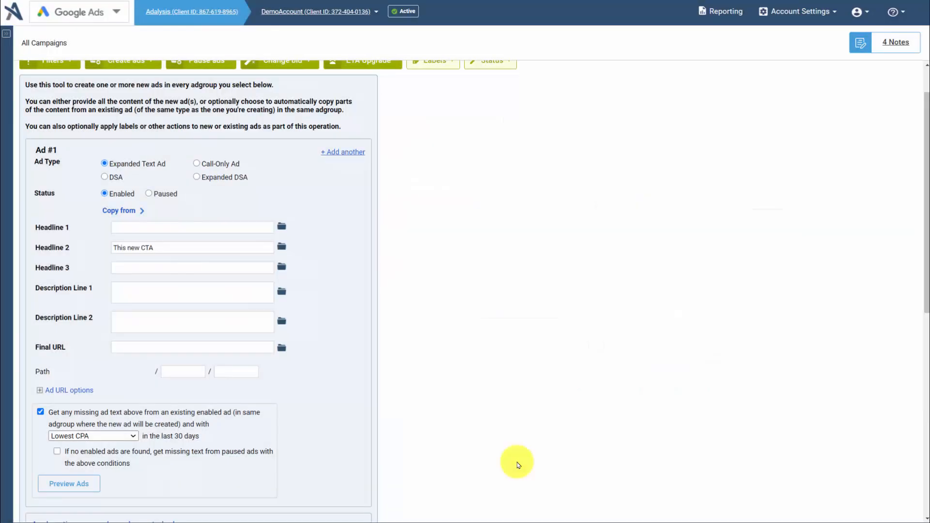
- Add a second ad and expand the actions for newly created and existing ads, cancelling the ad creation form
{"action": "left_click", "coordinate": [348, 152]}
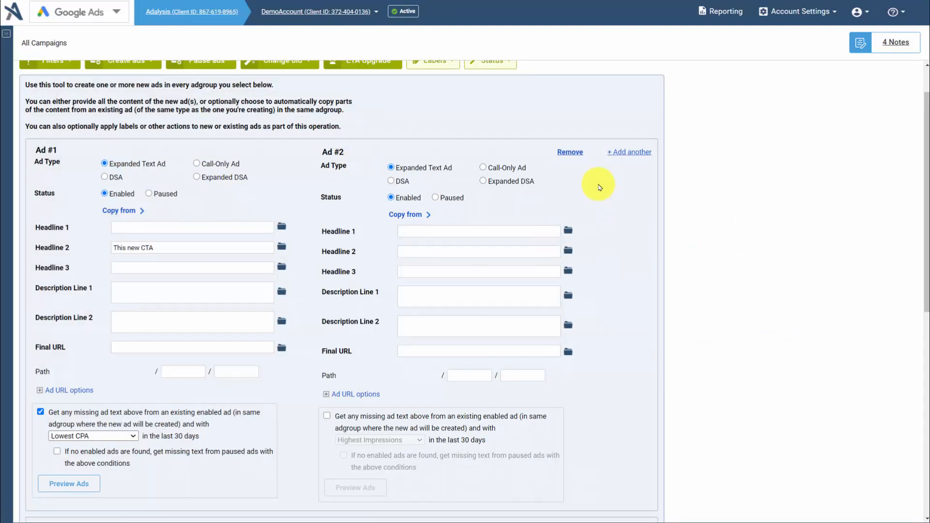
{"action": "scroll", "coordinate": [368, 280], "scroll_direction": "down", "scroll_amount": 3}
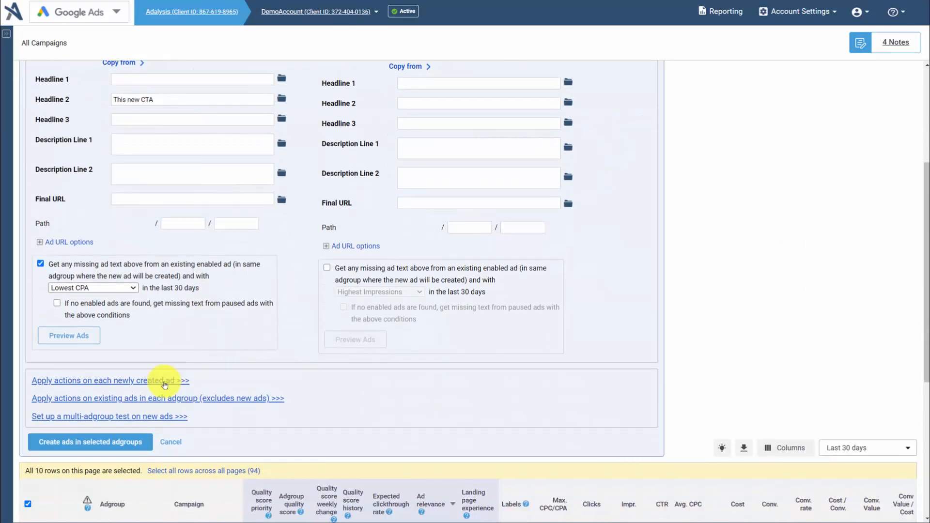
{"action": "left_click", "coordinate": [163, 382]}
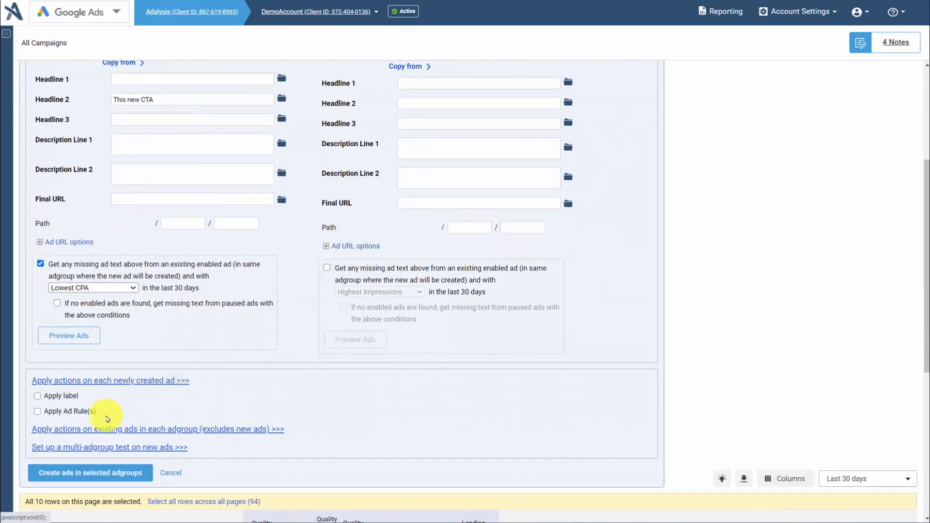
{"action": "left_click", "coordinate": [105, 431]}
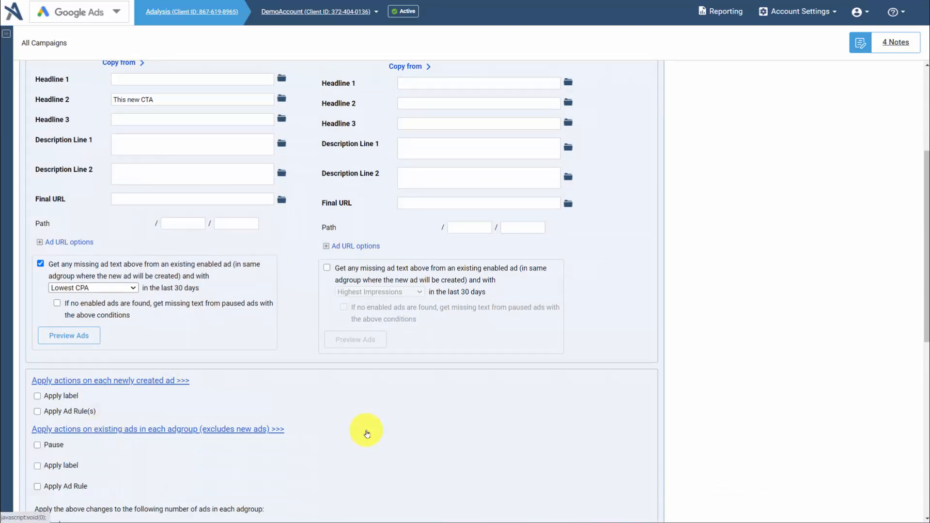
{"action": "scroll", "coordinate": [367, 432], "scroll_direction": "down", "scroll_amount": 6}
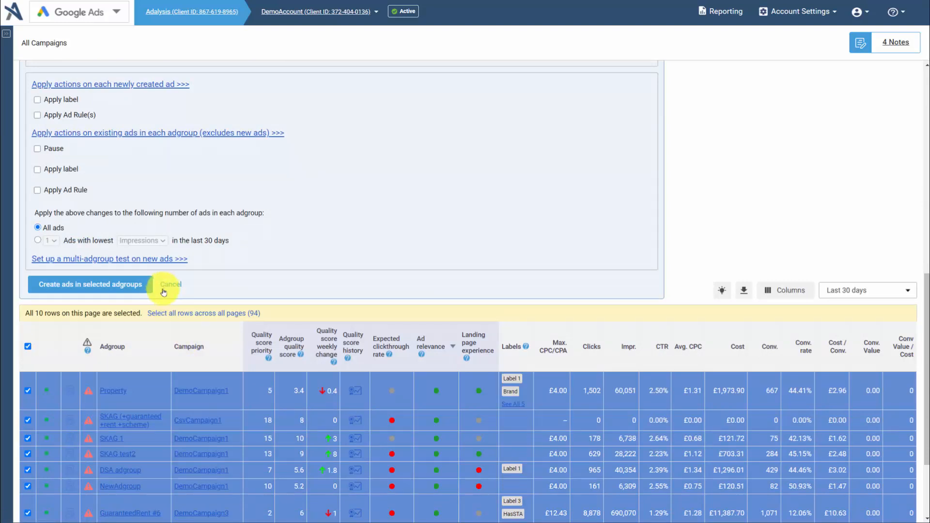
{"action": "left_click", "coordinate": [164, 286]}
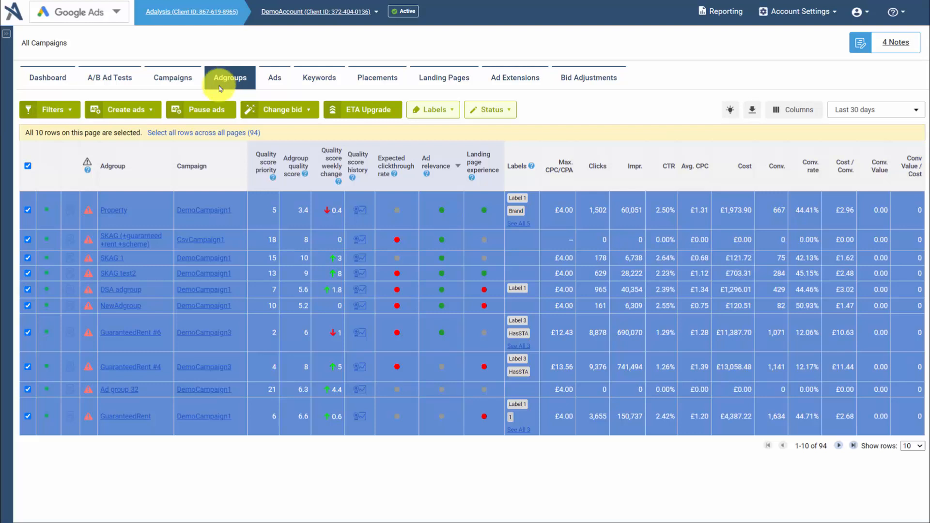
- Clear and reselect all adgroups on the page, and open the options for pausing their text ads
{"action": "left_click", "coordinate": [29, 165]}
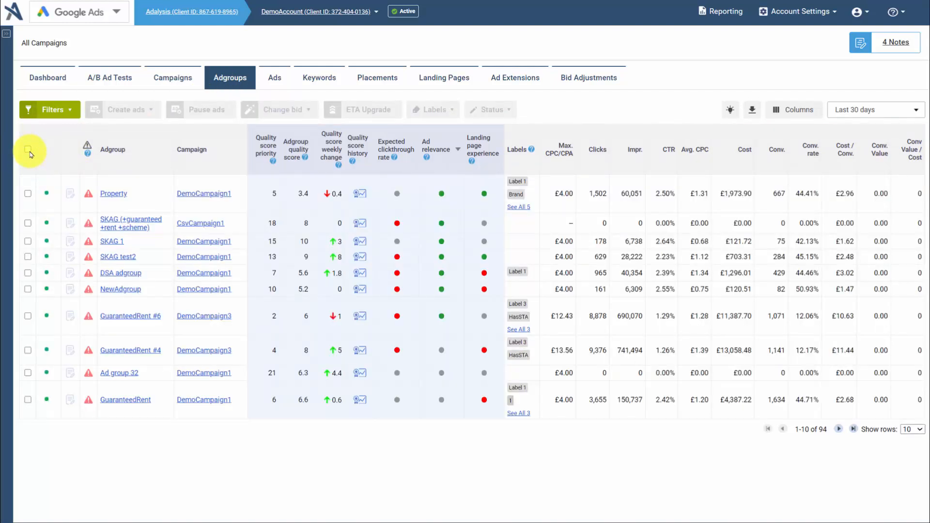
{"action": "left_click", "coordinate": [28, 151]}
{"action": "left_click", "coordinate": [187, 110]}
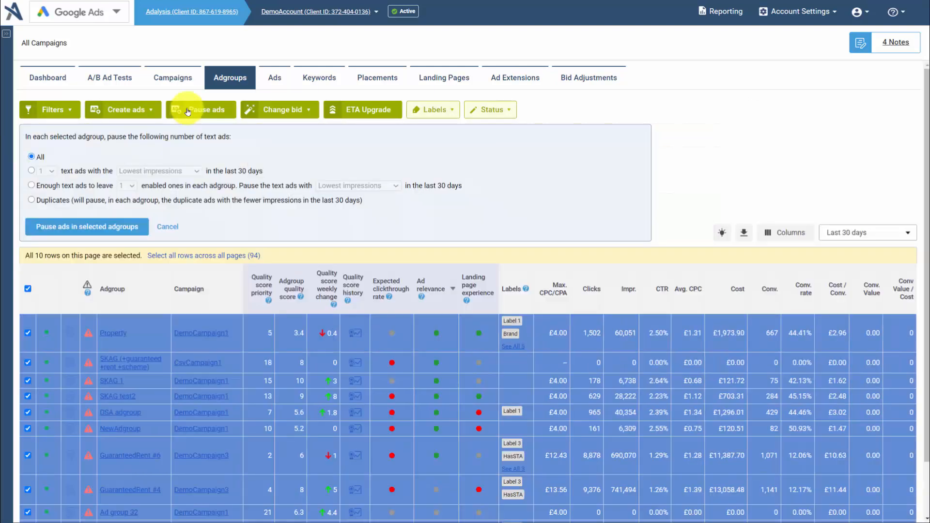
- Set the pause options to leave 2 enabled text ads in each adgroup, pausing those with the Highest CPA
{"action": "left_click", "coordinate": [99, 187]}
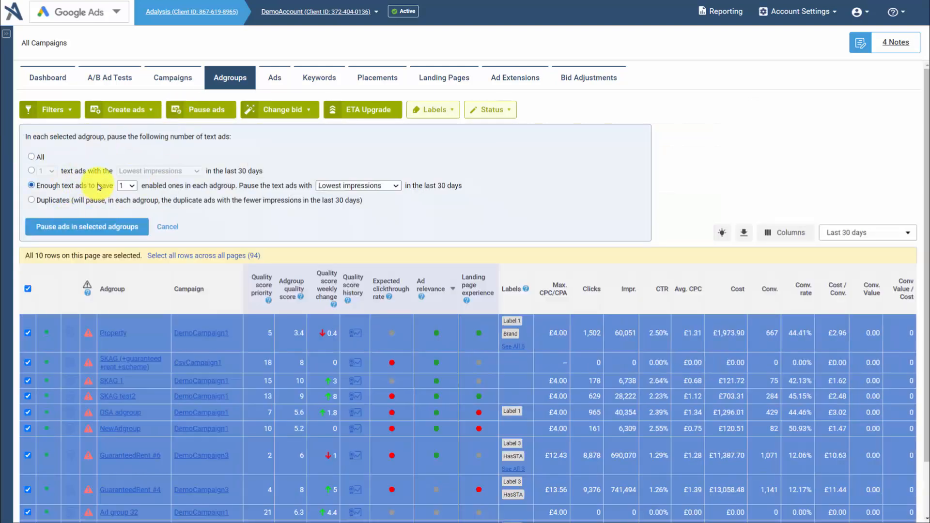
{"action": "left_click", "coordinate": [126, 186]}
{"action": "left_click", "coordinate": [125, 206]}
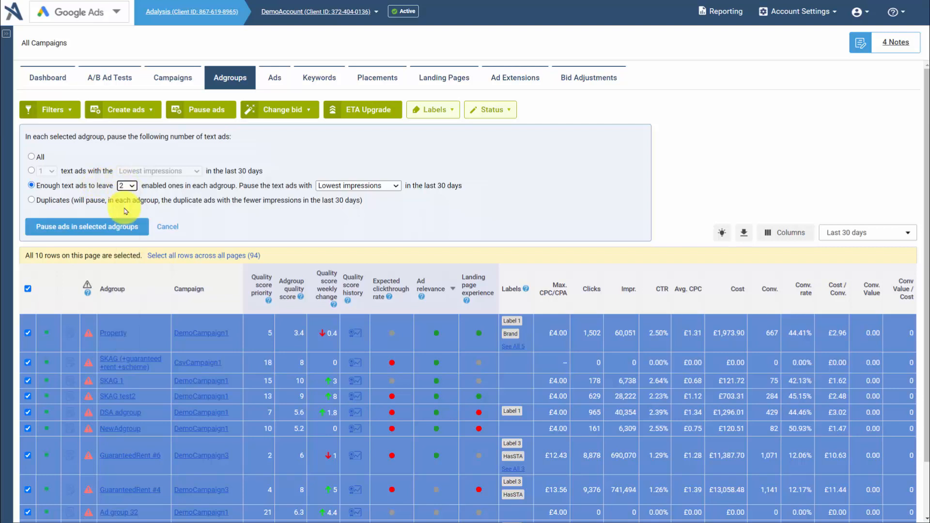
{"action": "left_click", "coordinate": [348, 186]}
{"action": "left_click", "coordinate": [340, 246]}
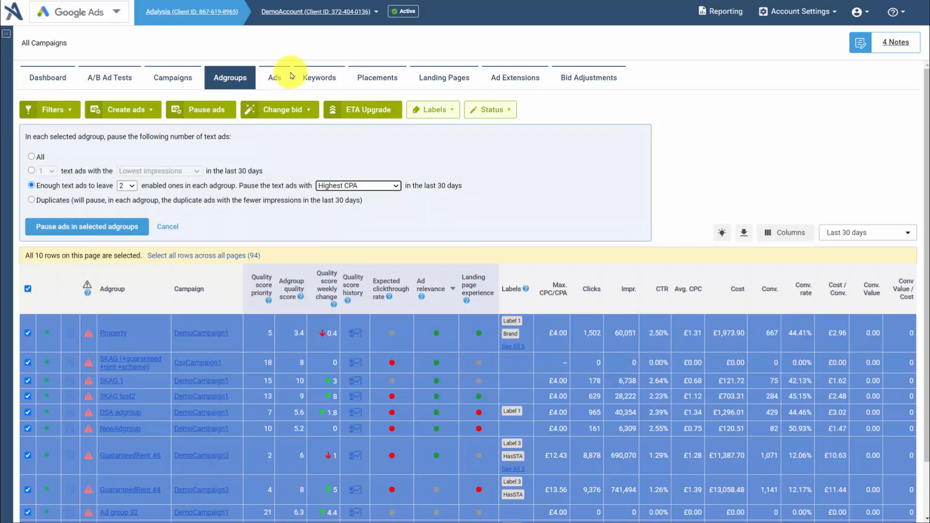
- Open a new filter for the account's text ads, examine the available criteria fields, and leave Headline 1 selected
{"action": "left_click", "coordinate": [276, 79]}
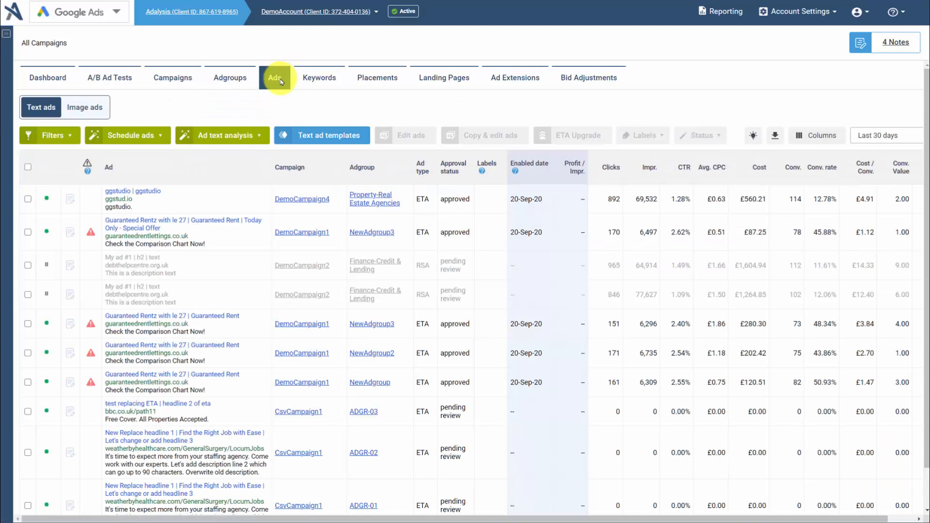
{"action": "left_click", "coordinate": [65, 139]}
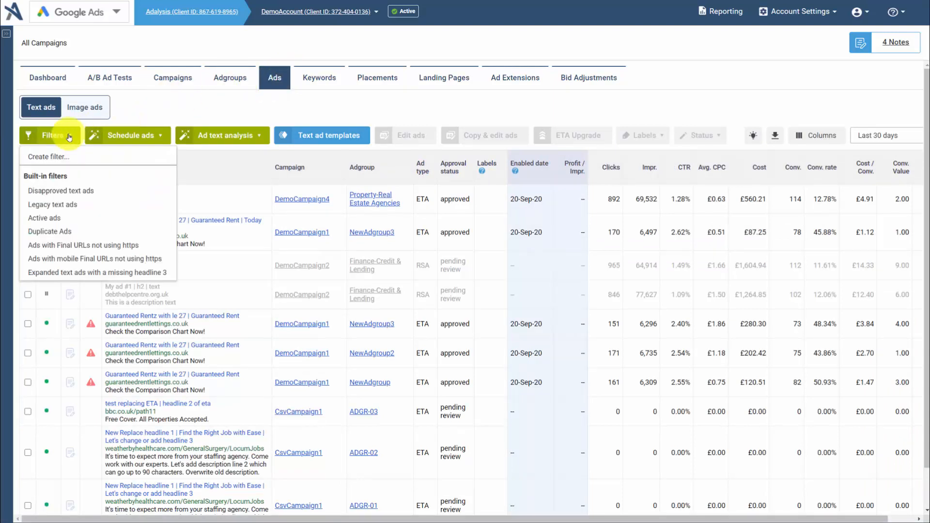
{"action": "left_click", "coordinate": [61, 157]}
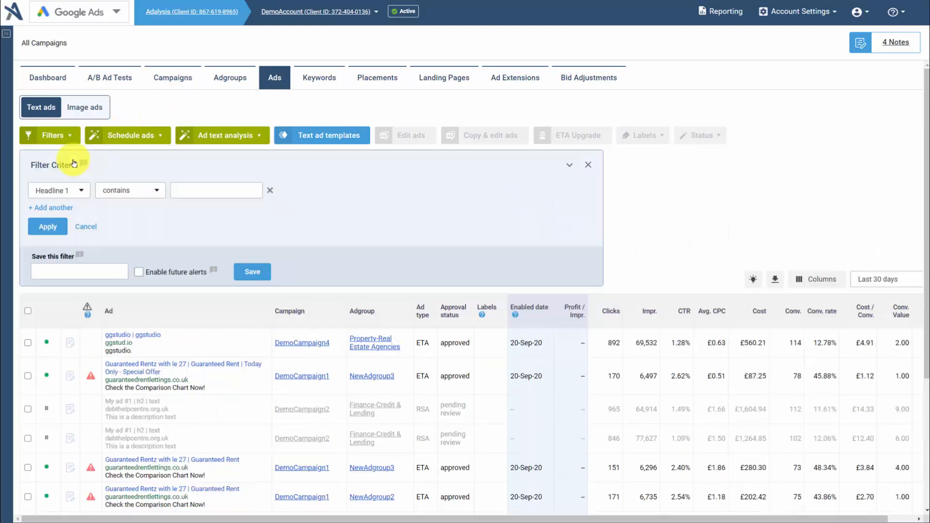
{"action": "left_click", "coordinate": [70, 191]}
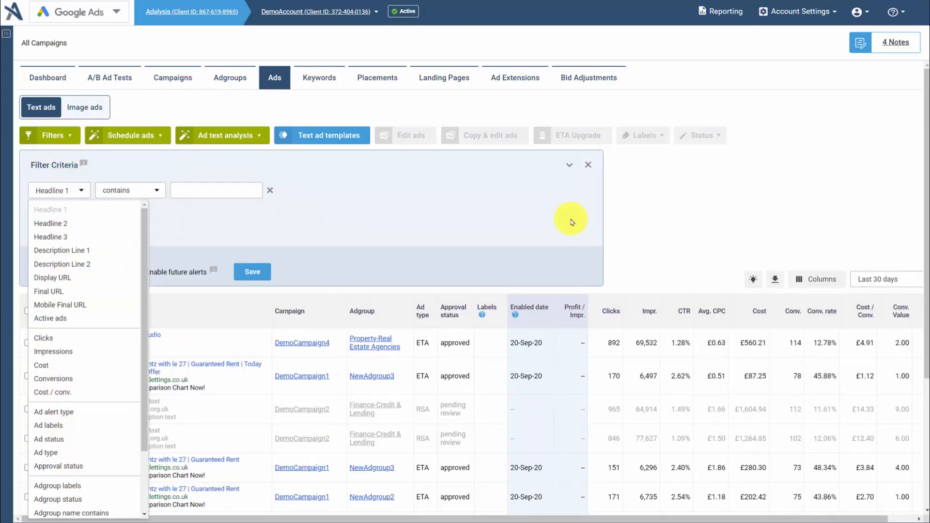
{"action": "left_click", "coordinate": [680, 203]}
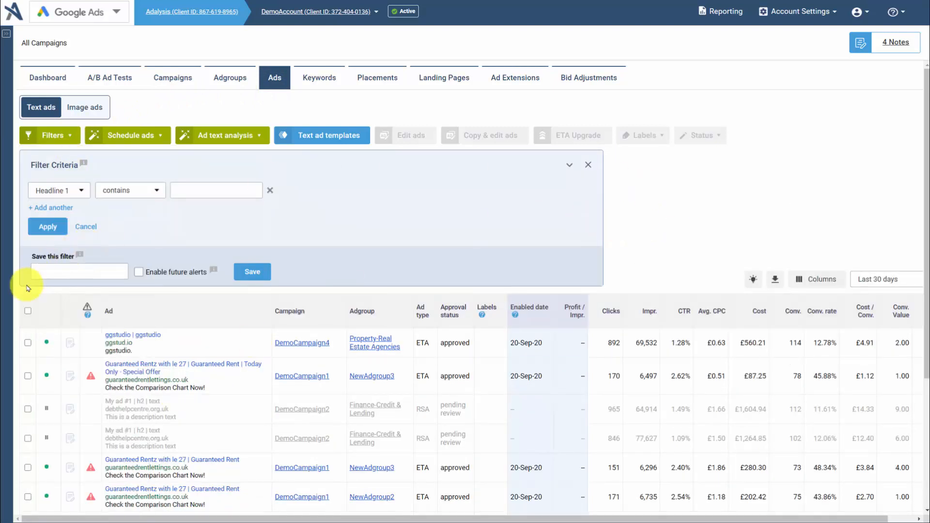
- Select all ads on the page, examine the bulk Edit ads form including Headline 2, and cancel the form
{"action": "left_click", "coordinate": [26, 311]}
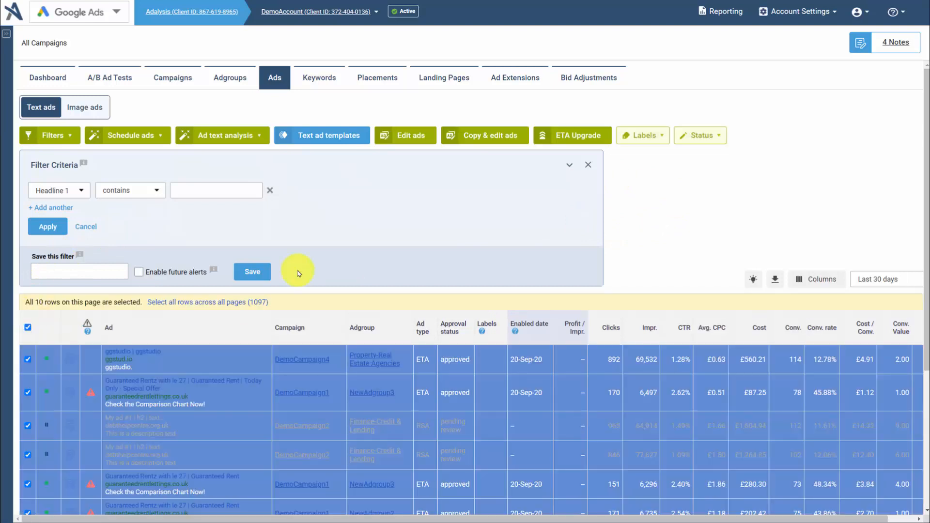
{"action": "left_click", "coordinate": [411, 137]}
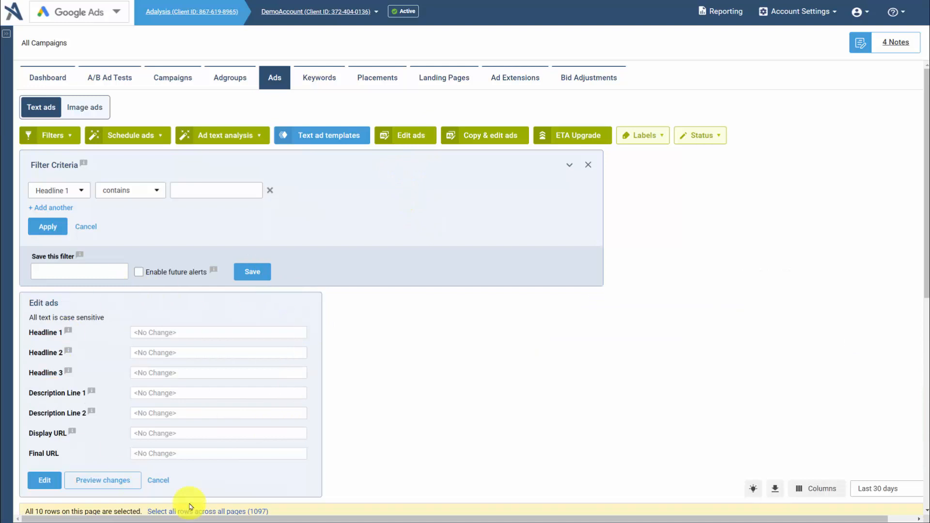
{"action": "scroll", "coordinate": [470, 387], "scroll_direction": "down", "scroll_amount": 1}
{"action": "scroll", "coordinate": [470, 388], "scroll_direction": "down", "scroll_amount": 3}
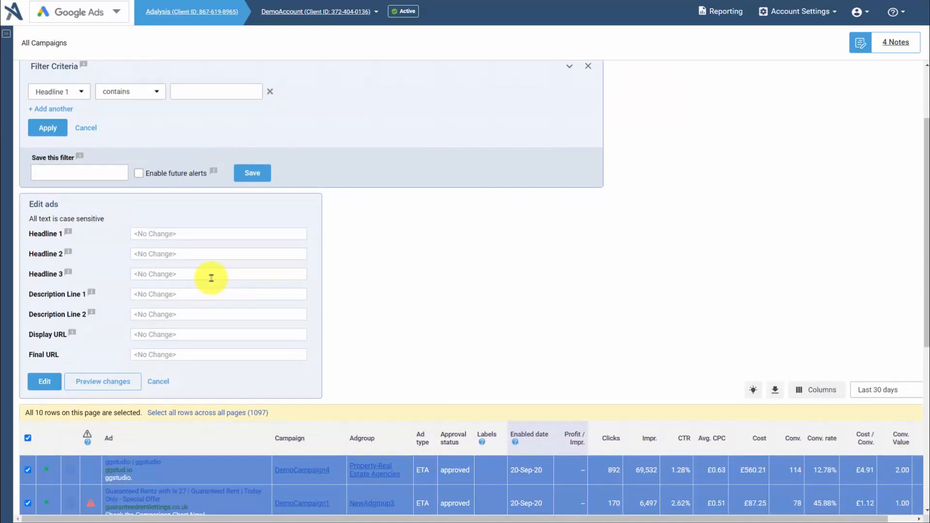
{"action": "left_click", "coordinate": [226, 254]}
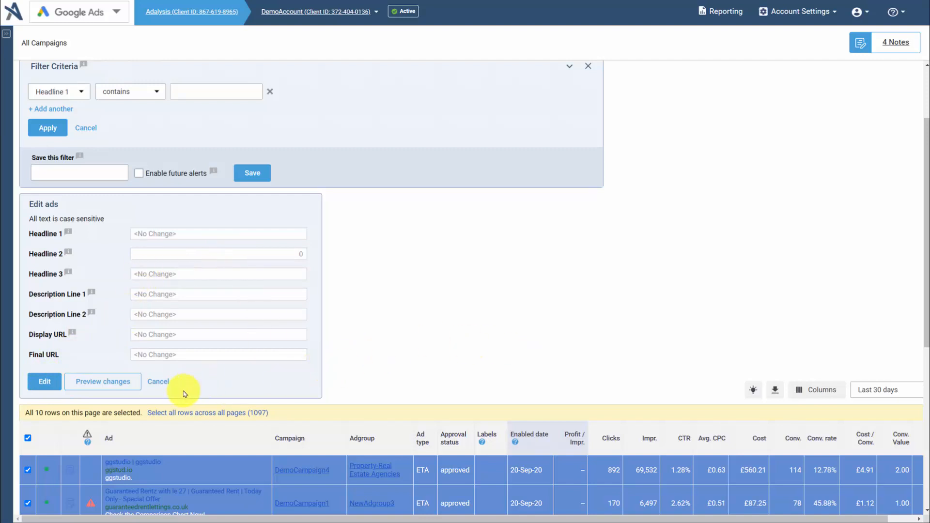
{"action": "left_click", "coordinate": [168, 381]}
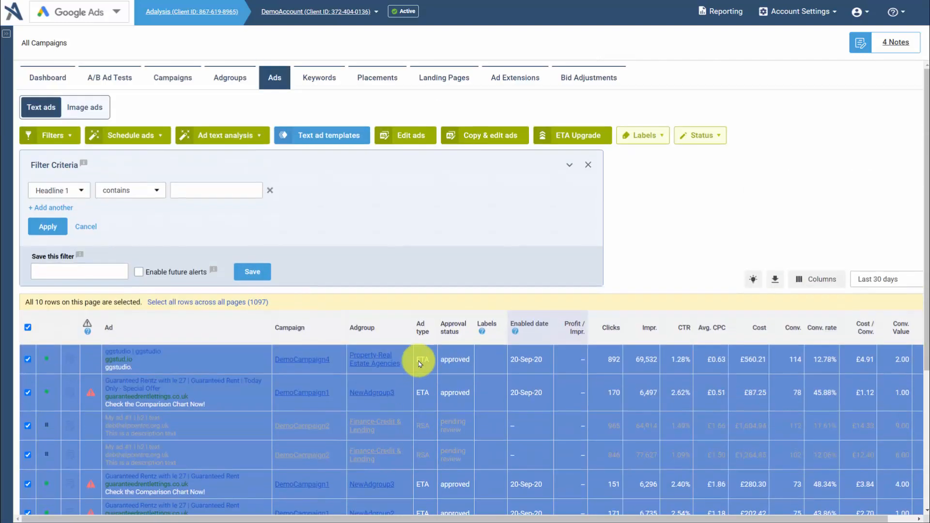
- Examine the Copy and Edit ads form for the selected ads, including Headline 3, and cancel the form
{"action": "left_click", "coordinate": [490, 135]}
{"action": "scroll", "coordinate": [490, 383], "scroll_direction": "down", "scroll_amount": 2}
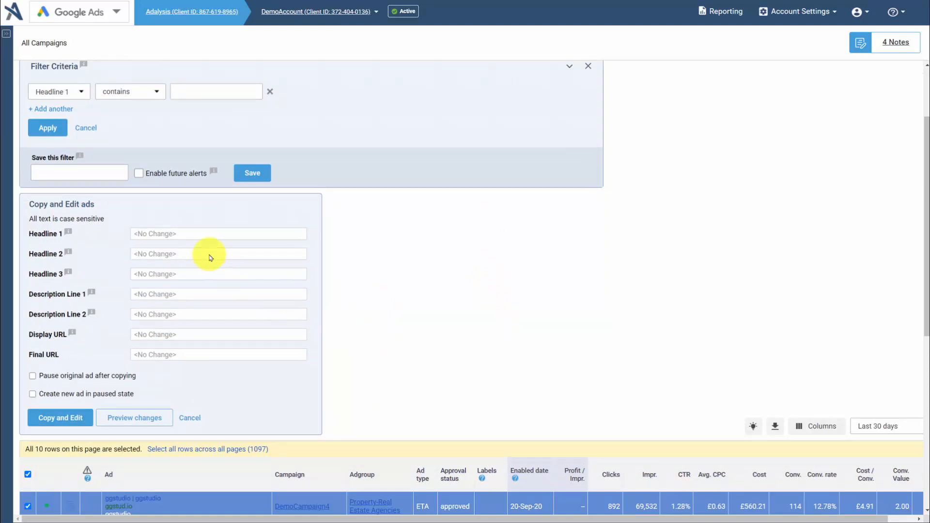
{"action": "left_click", "coordinate": [181, 271]}
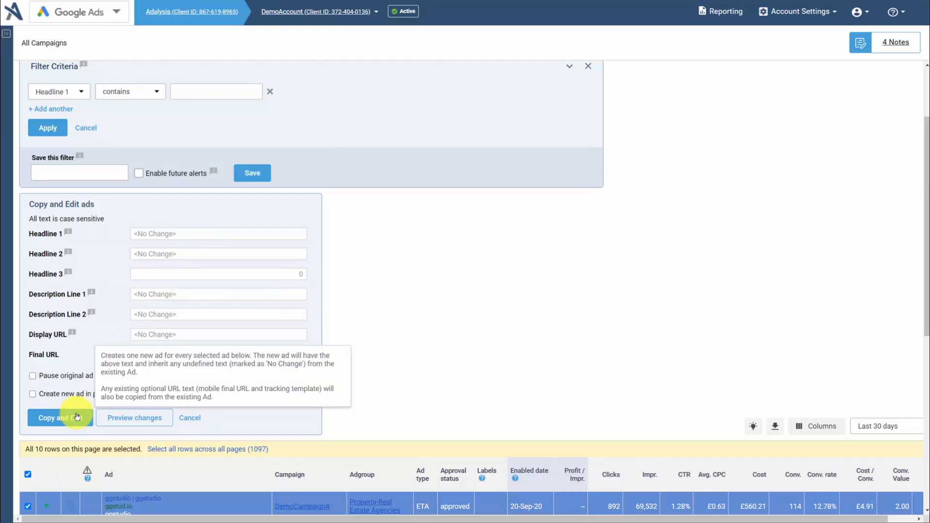
{"action": "left_click", "coordinate": [479, 312]}
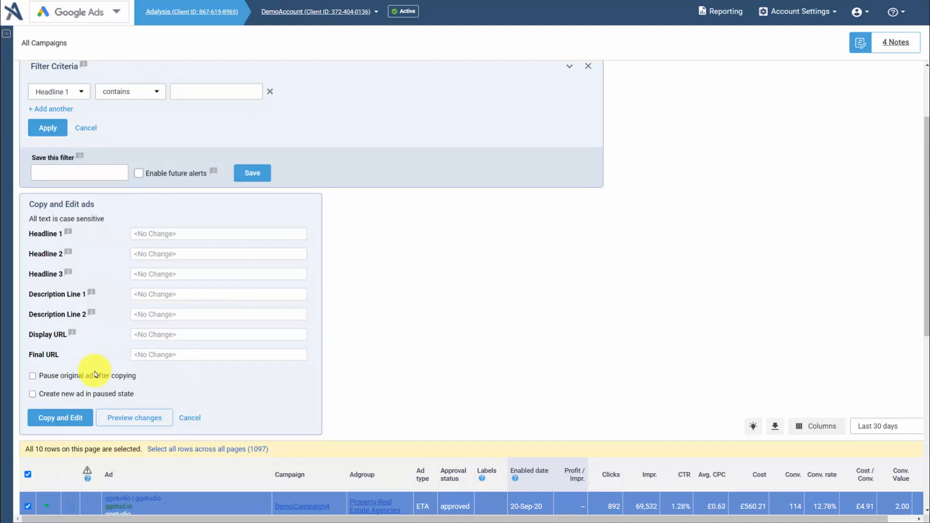
{"action": "left_click", "coordinate": [188, 420]}
{"action": "scroll", "coordinate": [495, 391], "scroll_direction": "up", "scroll_amount": 2}
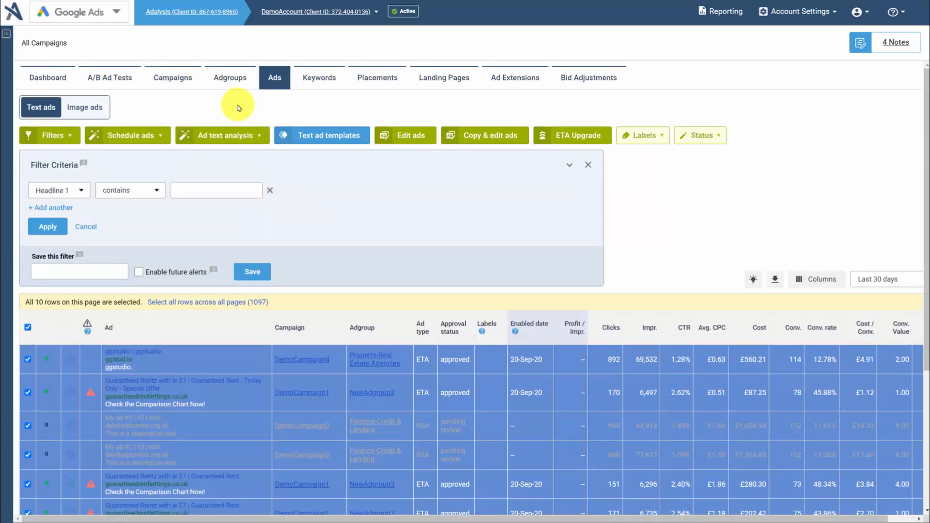
- Open the Campaigns Builder and start creating adgroups and ads from Ad copy creator file.csv
{"action": "left_click", "coordinate": [176, 84]}
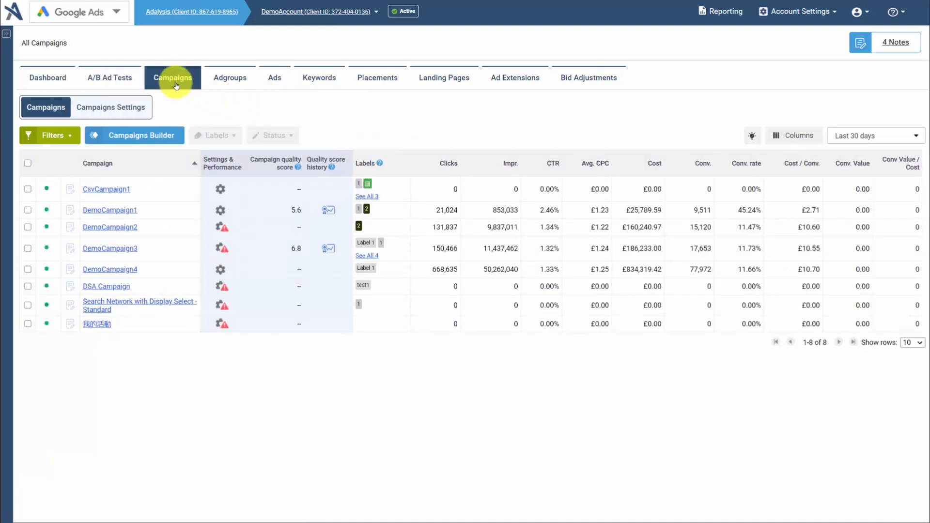
{"action": "left_click", "coordinate": [144, 140]}
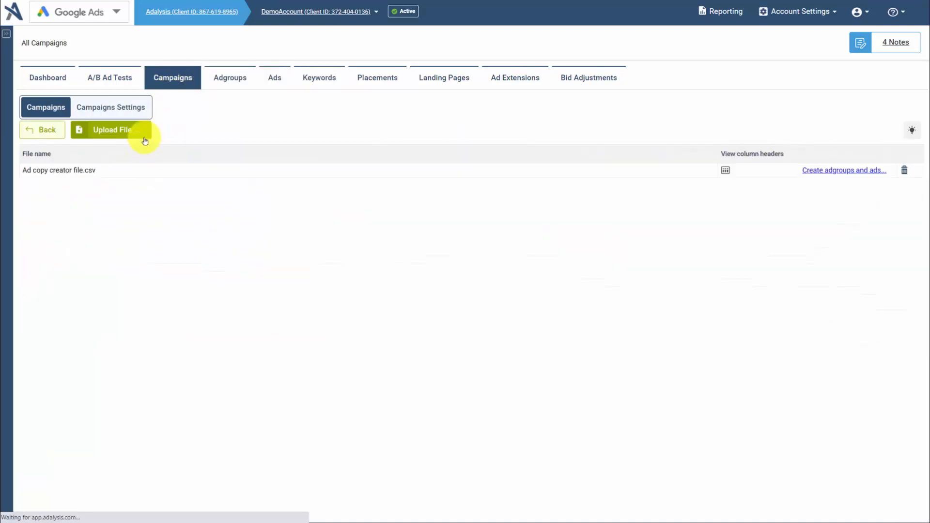
{"action": "left_click", "coordinate": [830, 171]}
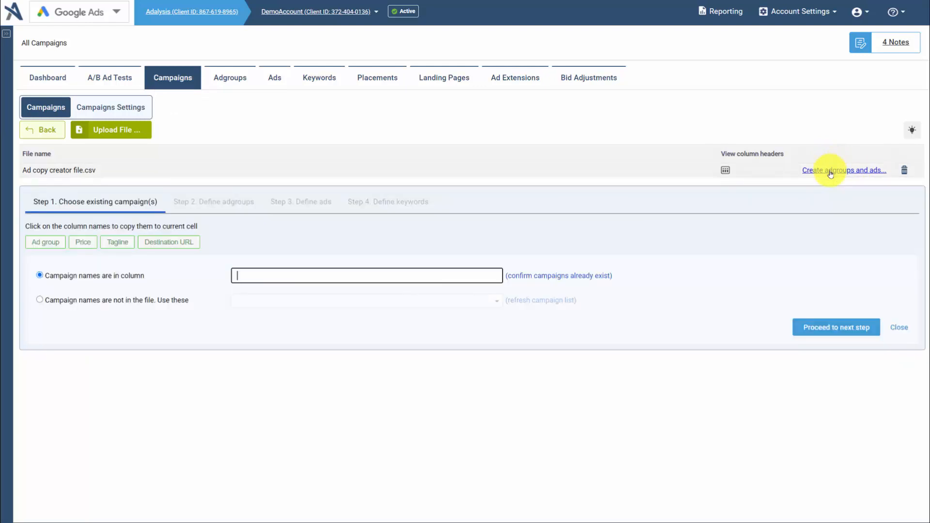
- Specify that campaign names are not in the file, enter "Test" as the adgroup name column, and proceed to defining ads
{"action": "left_click", "coordinate": [135, 300]}
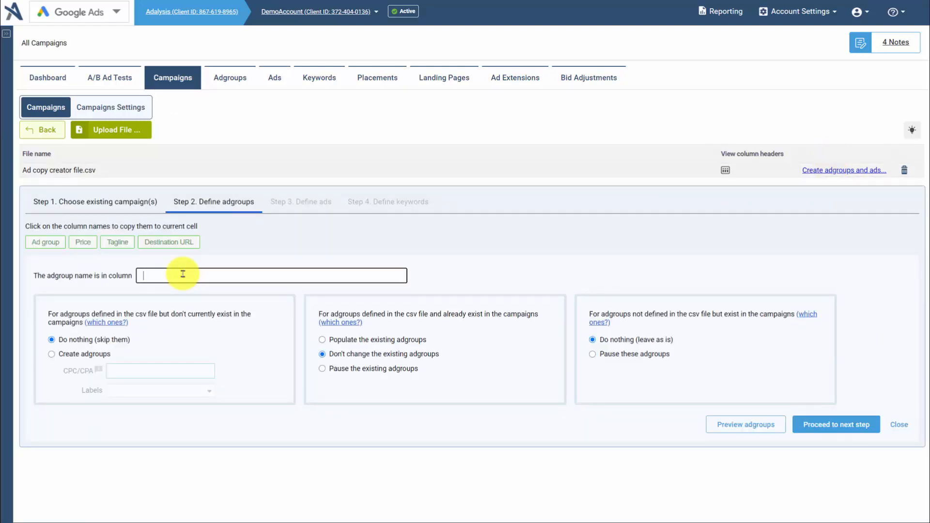
{"action": "type", "text": "Test"}
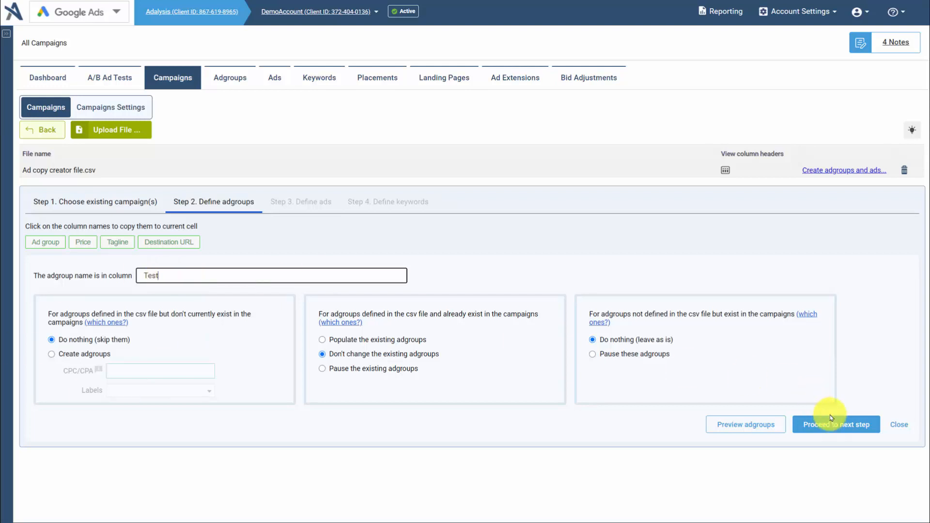
{"action": "left_click", "coordinate": [831, 420]}
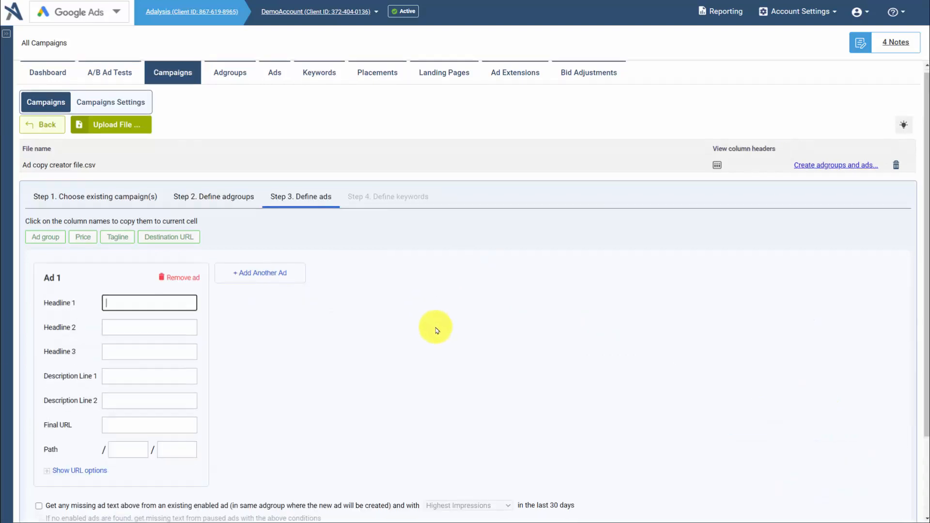
- Fill in Ad 1 with "[Ad group]" as Headline 1, "Starting at [Price]" as Headline 2, and "[Tagline]" as Headline 3
{"action": "scroll", "coordinate": [436, 330], "scroll_direction": "down", "scroll_amount": 2}
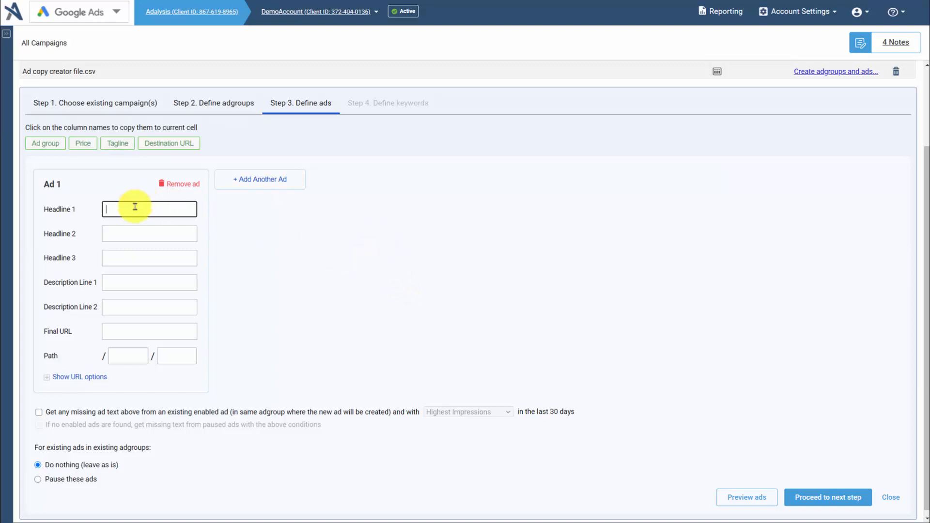
{"action": "left_click", "coordinate": [37, 143]}
{"action": "left_click", "coordinate": [131, 233]}
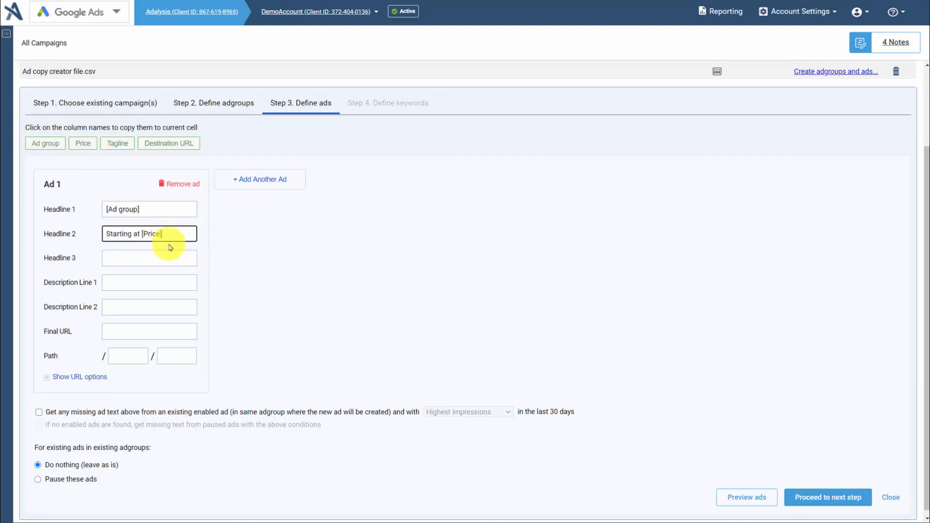
{"action": "left_click", "coordinate": [141, 254]}
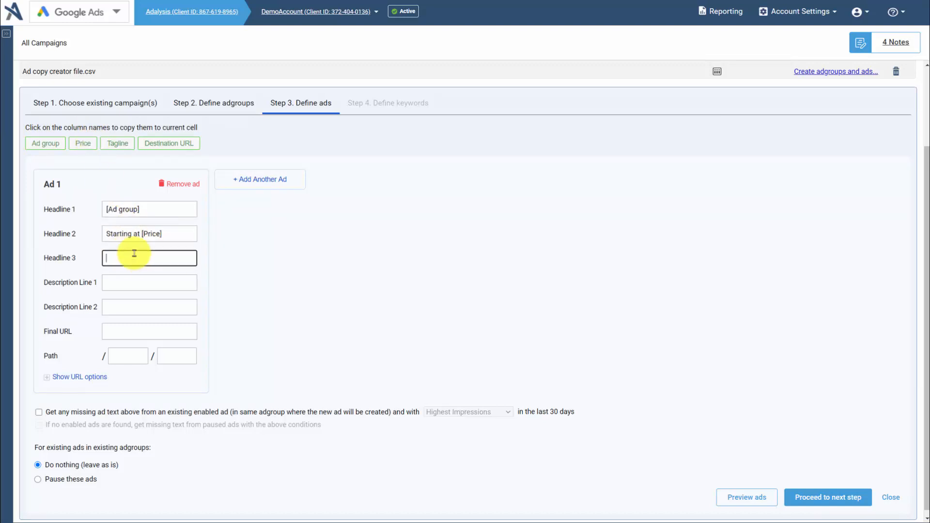
{"action": "left_click", "coordinate": [118, 143]}
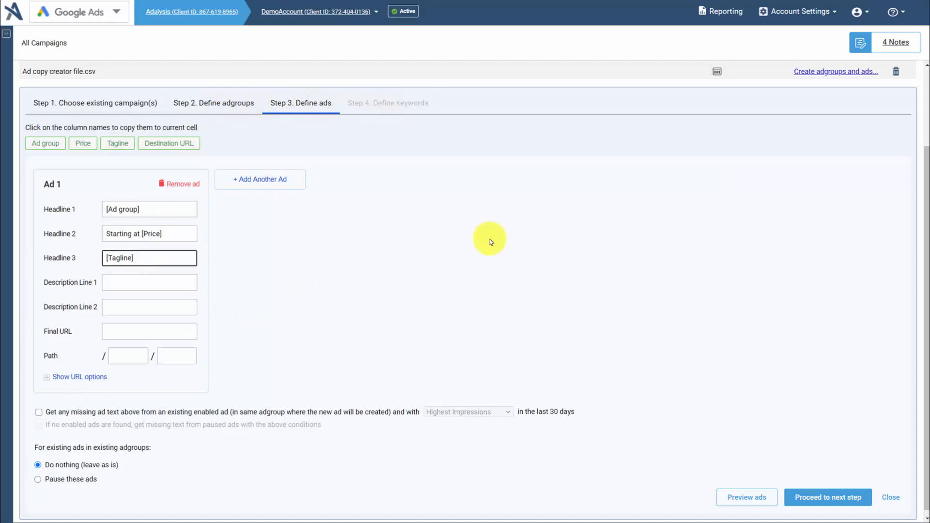
- Return to the adgroups, cancel the pause form, select all adgroups on the page, and show the ad creation options
{"action": "scroll", "coordinate": [512, 227], "scroll_direction": "up", "scroll_amount": 2}
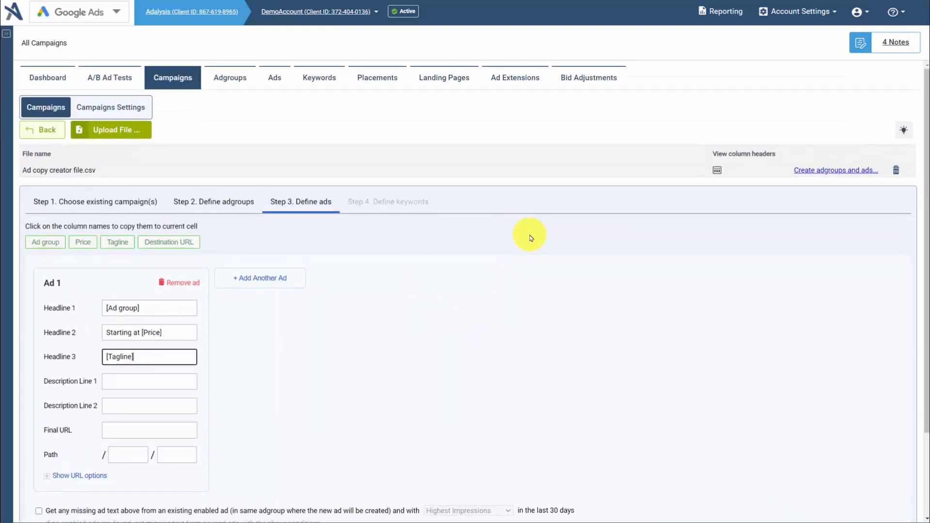
{"action": "left_click", "coordinate": [226, 79]}
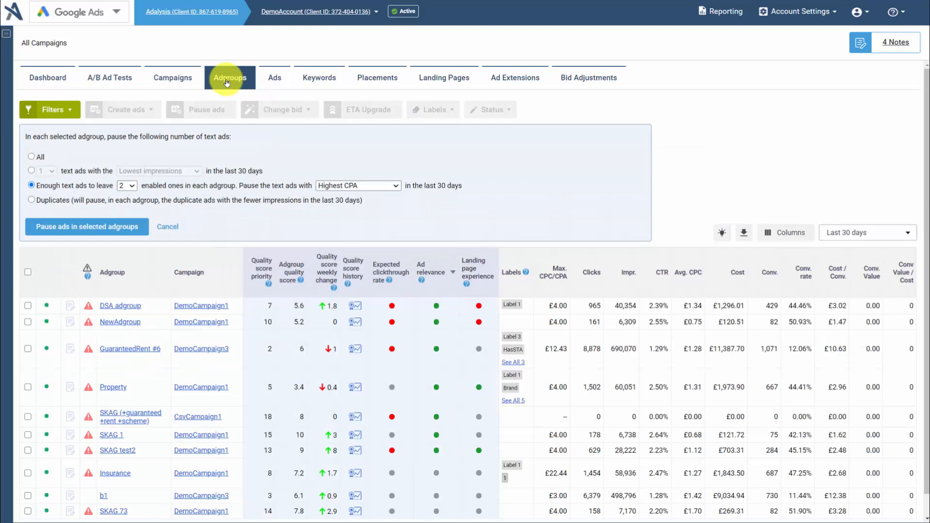
{"action": "left_click", "coordinate": [169, 227]}
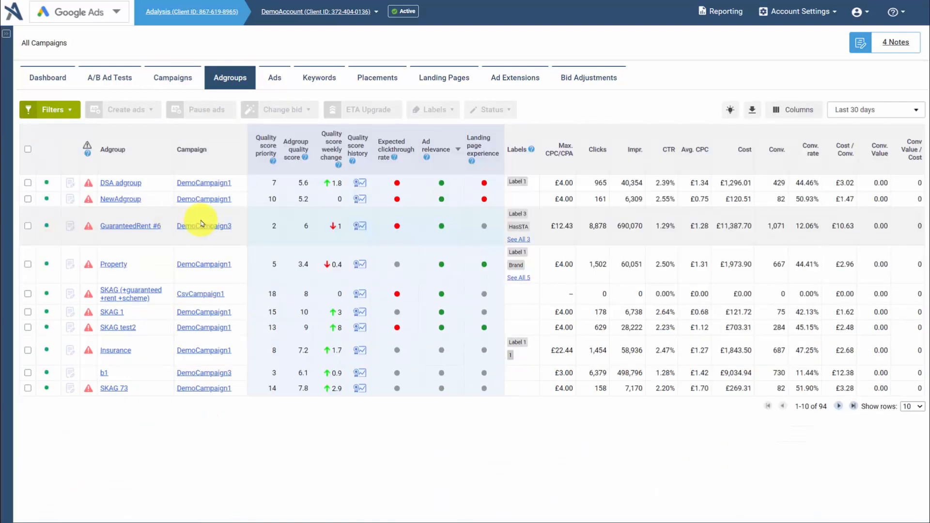
{"action": "left_click", "coordinate": [27, 150]}
{"action": "left_click", "coordinate": [149, 109]}
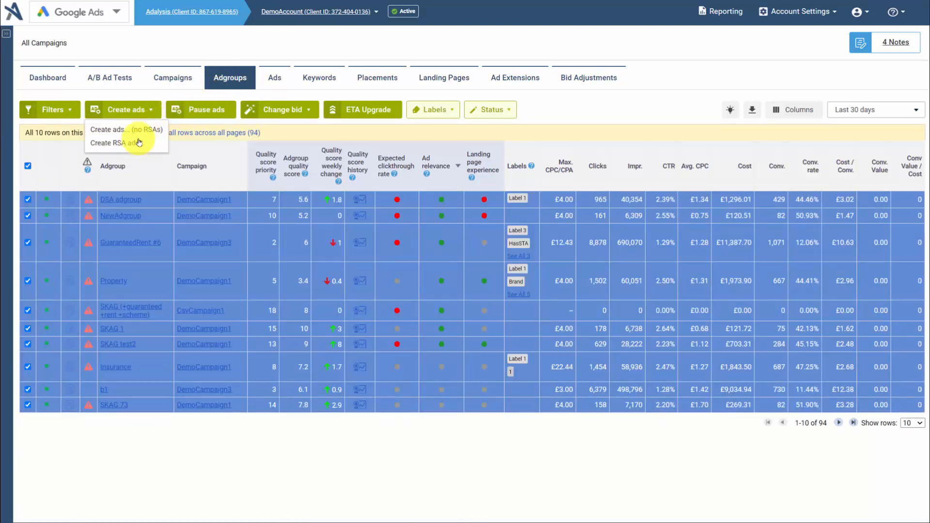
- Review the bulk tools available for text ads, and reopen the Campaigns Builder's list of uploaded files
{"action": "left_click", "coordinate": [277, 83]}
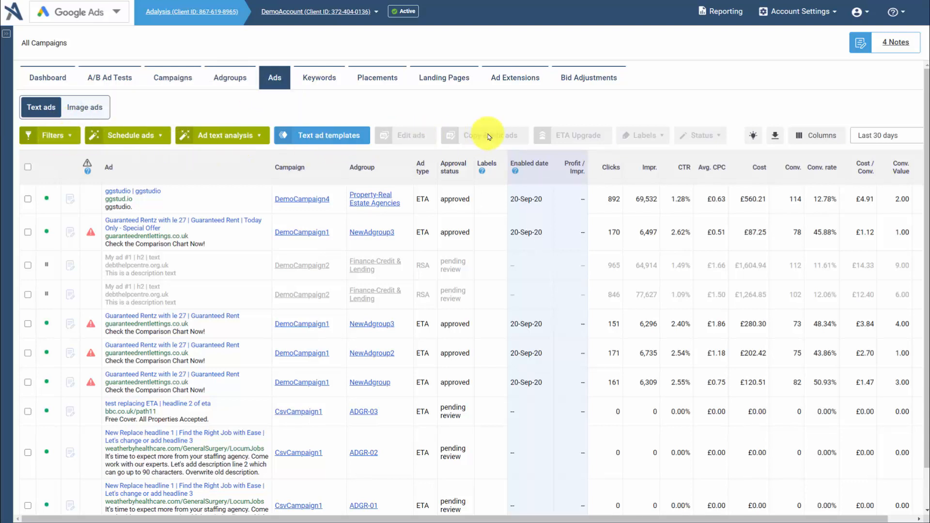
{"action": "left_click", "coordinate": [186, 86]}
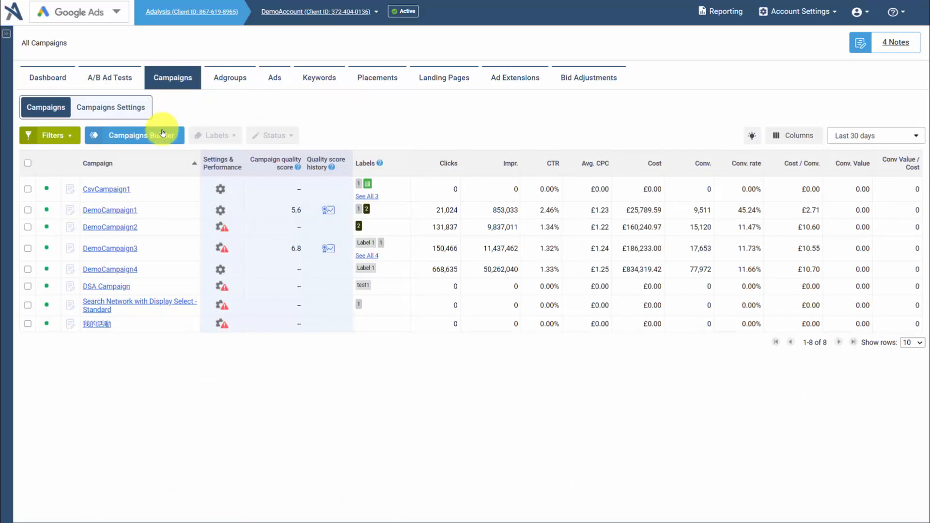
{"action": "left_click", "coordinate": [160, 136]}
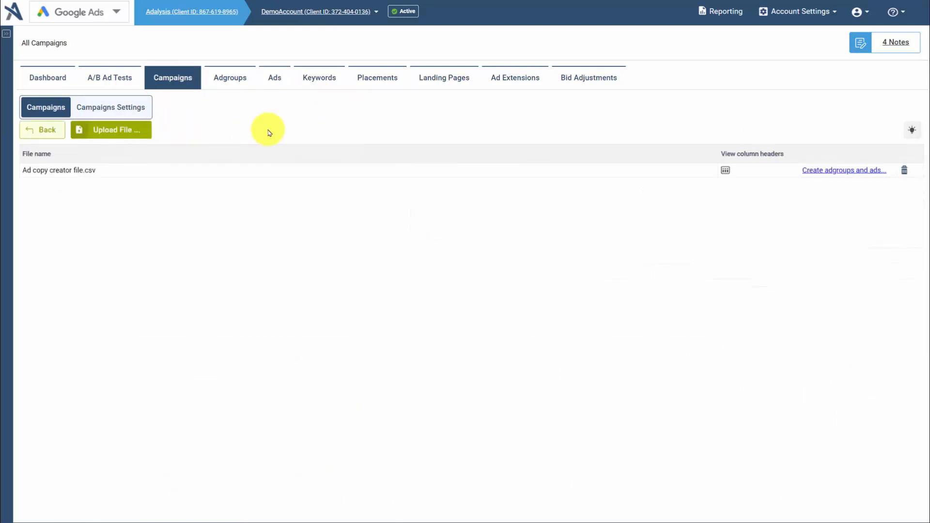